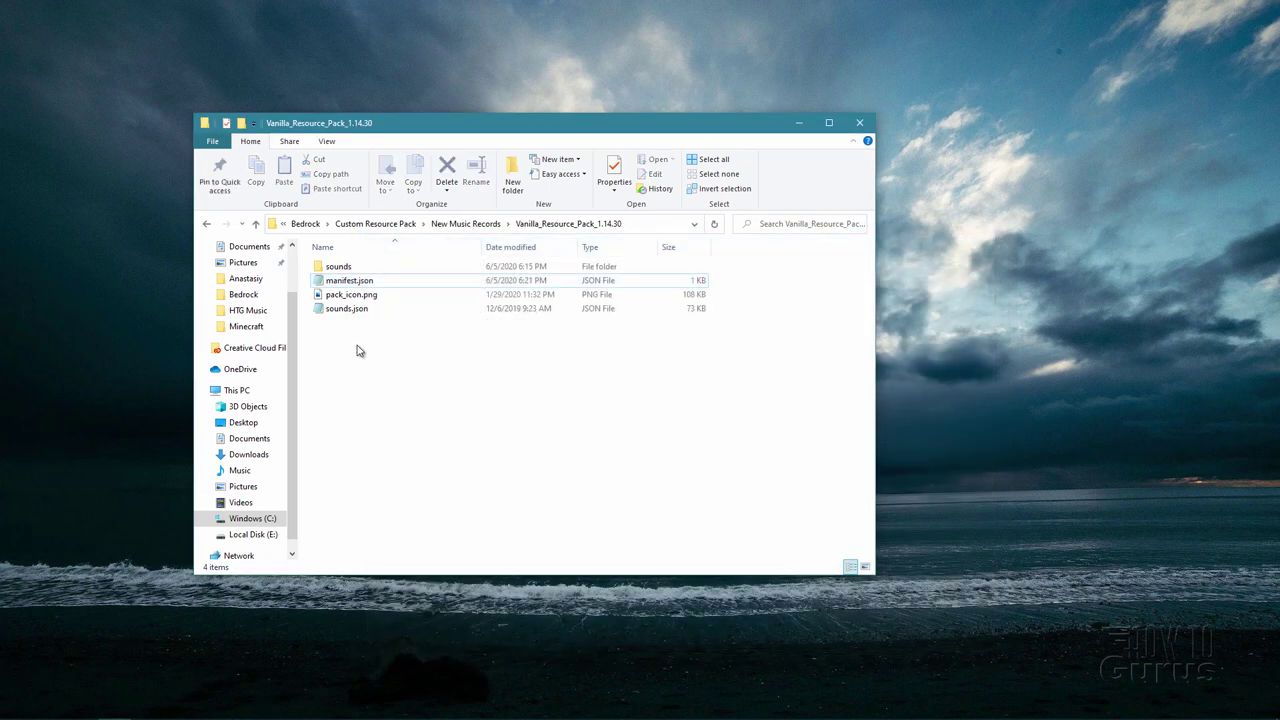
# - Go through the pack's sounds, music and game folders into the empty records folder
pyautogui.doubleClick(338, 267)
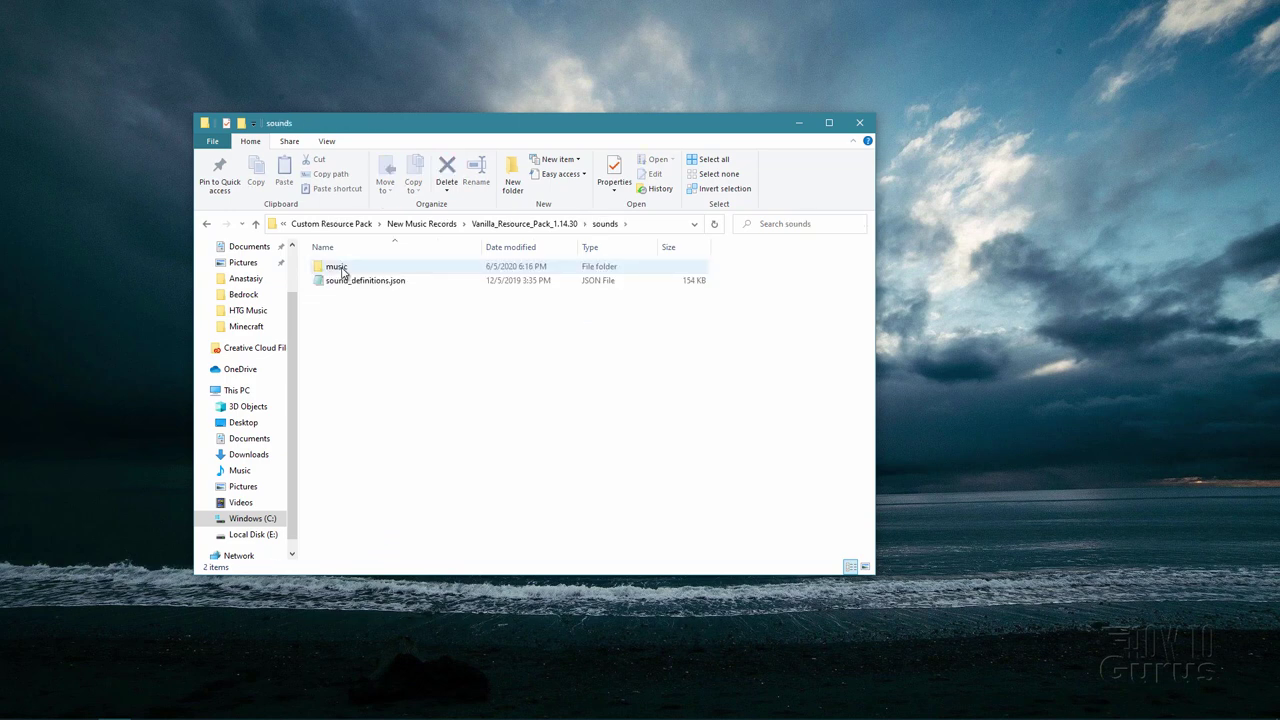
pyautogui.doubleClick(340, 267)
pyautogui.doubleClick(338, 267)
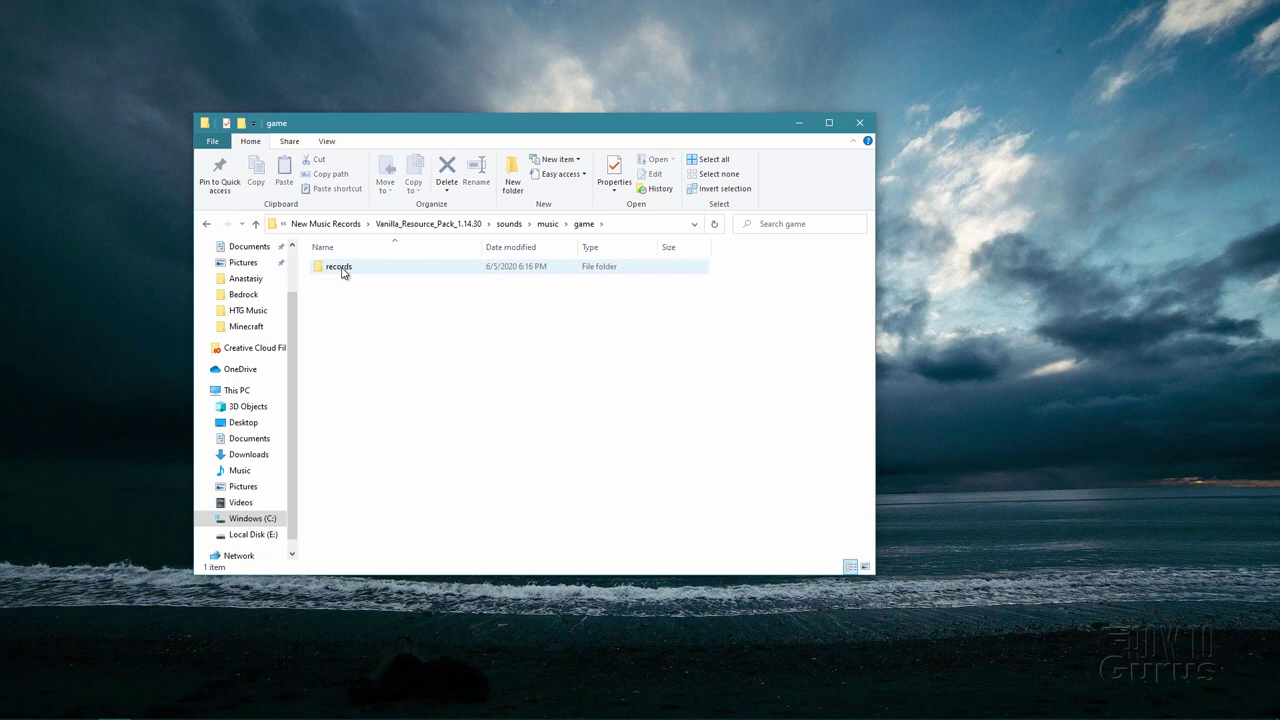
pyautogui.doubleClick(338, 267)
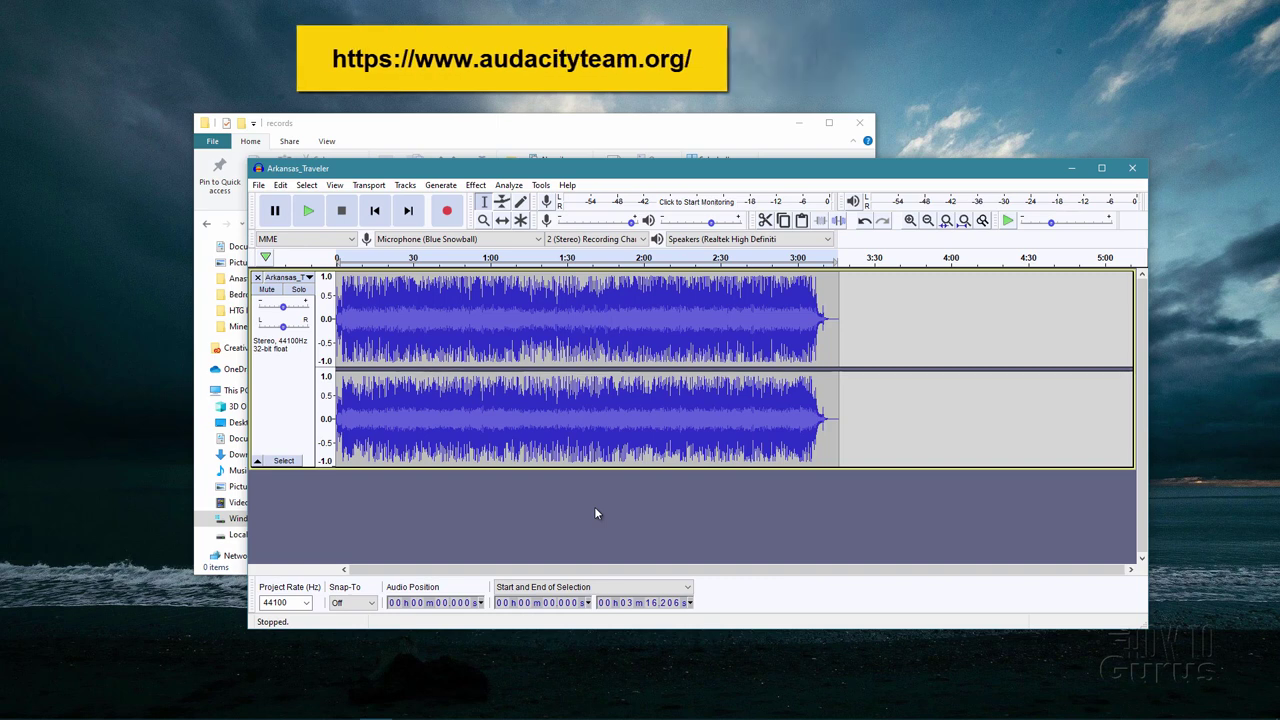
# - Bring Audacity into focus and select the entire Arkansas_Traveler stereo track
pyautogui.click(595, 512)
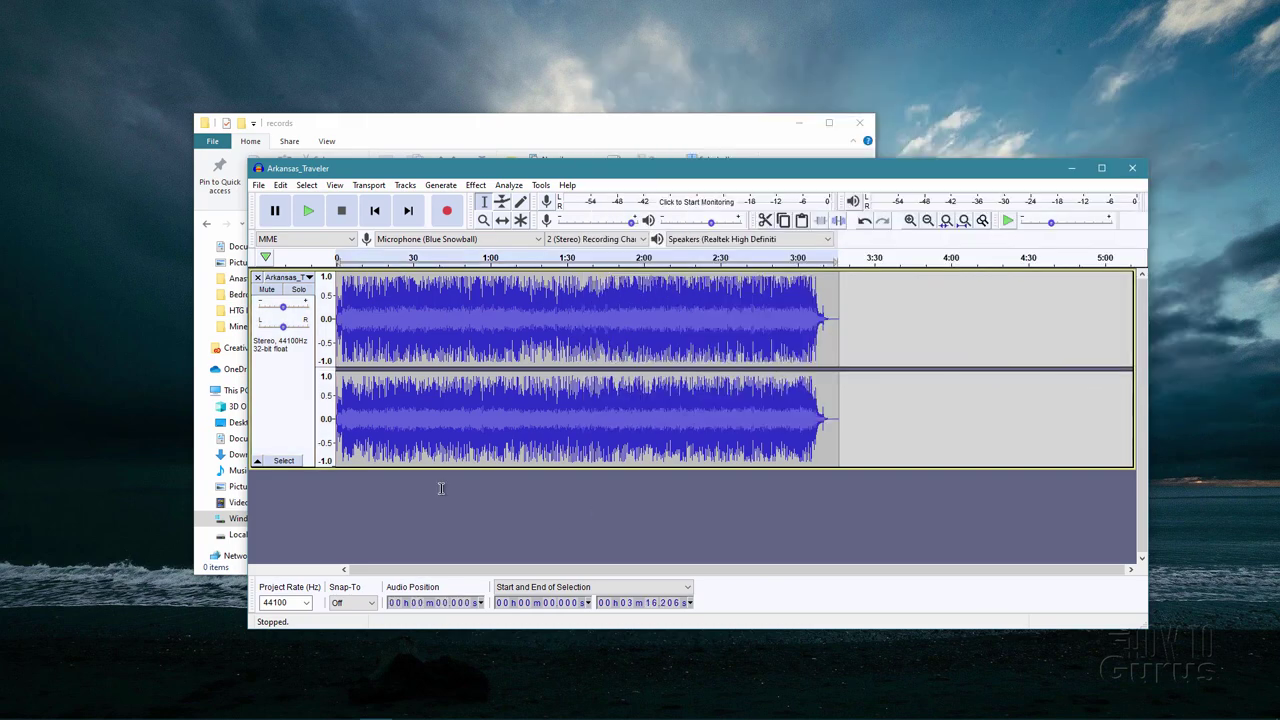
pyautogui.click(284, 383)
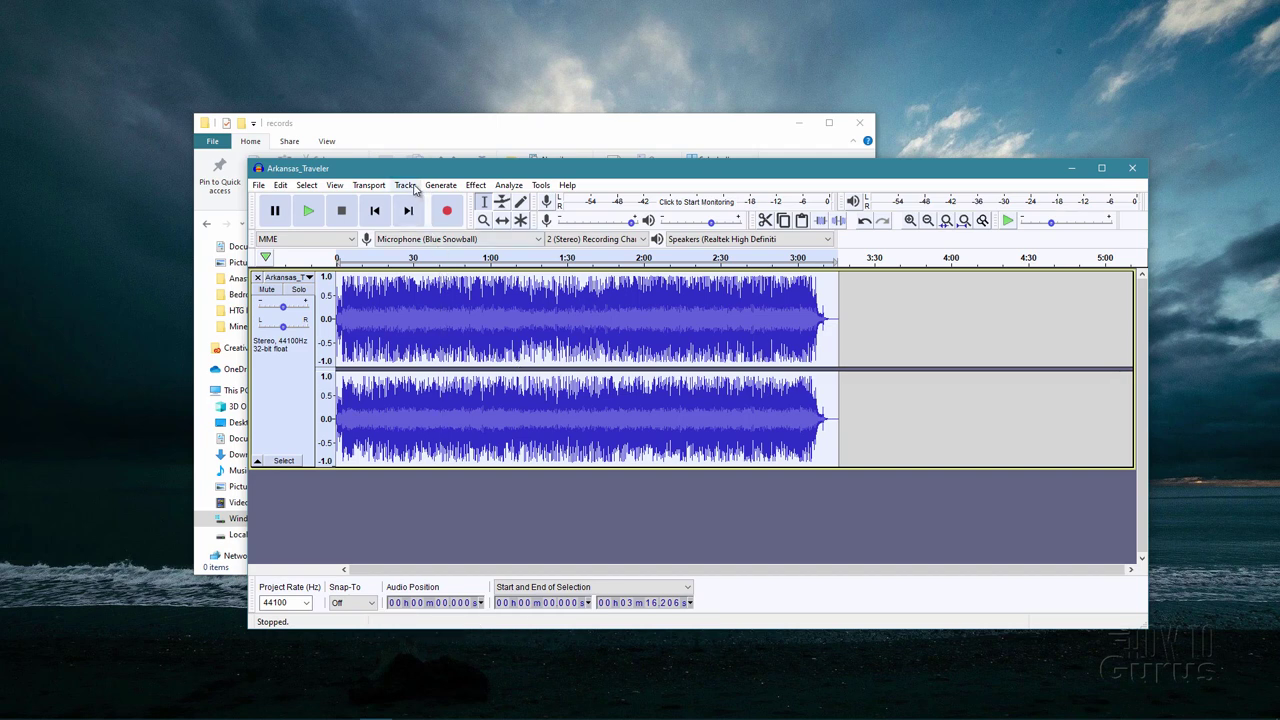
# - Mix the Arkansas_Traveler stereo track down to one mono 44100 Hz track
pyautogui.click(407, 186)
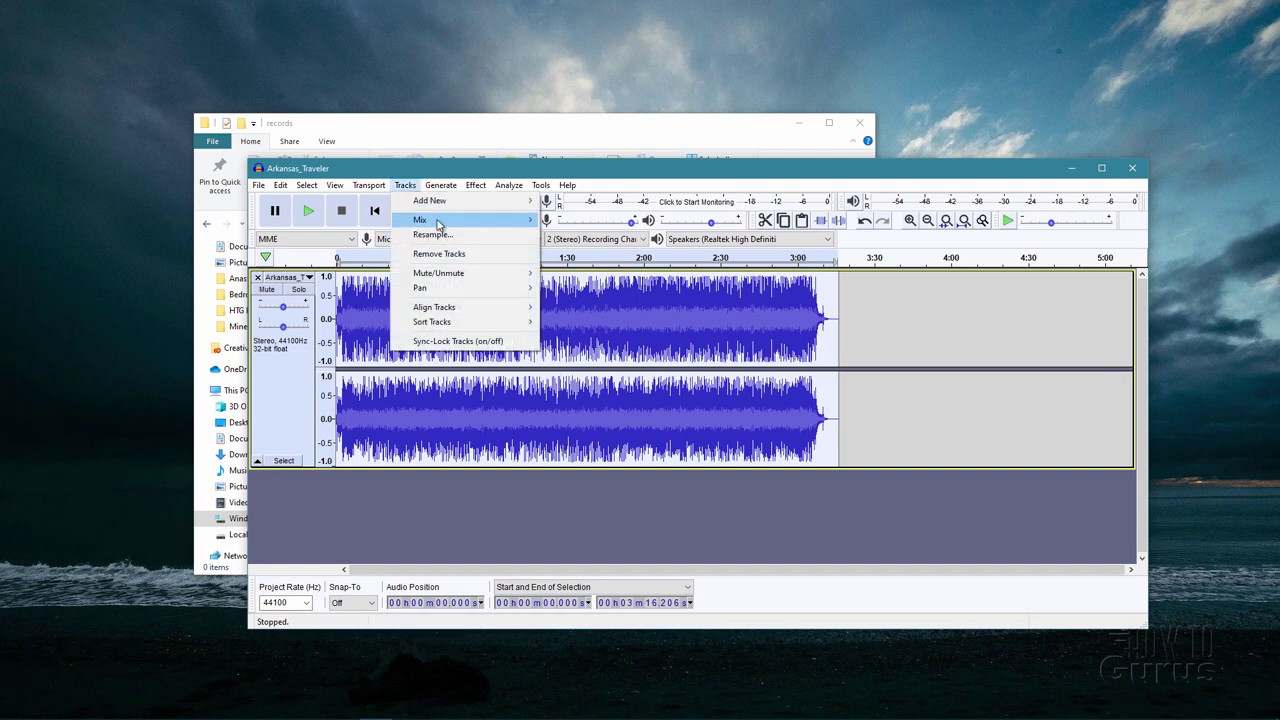
pyautogui.moveTo(437, 218)
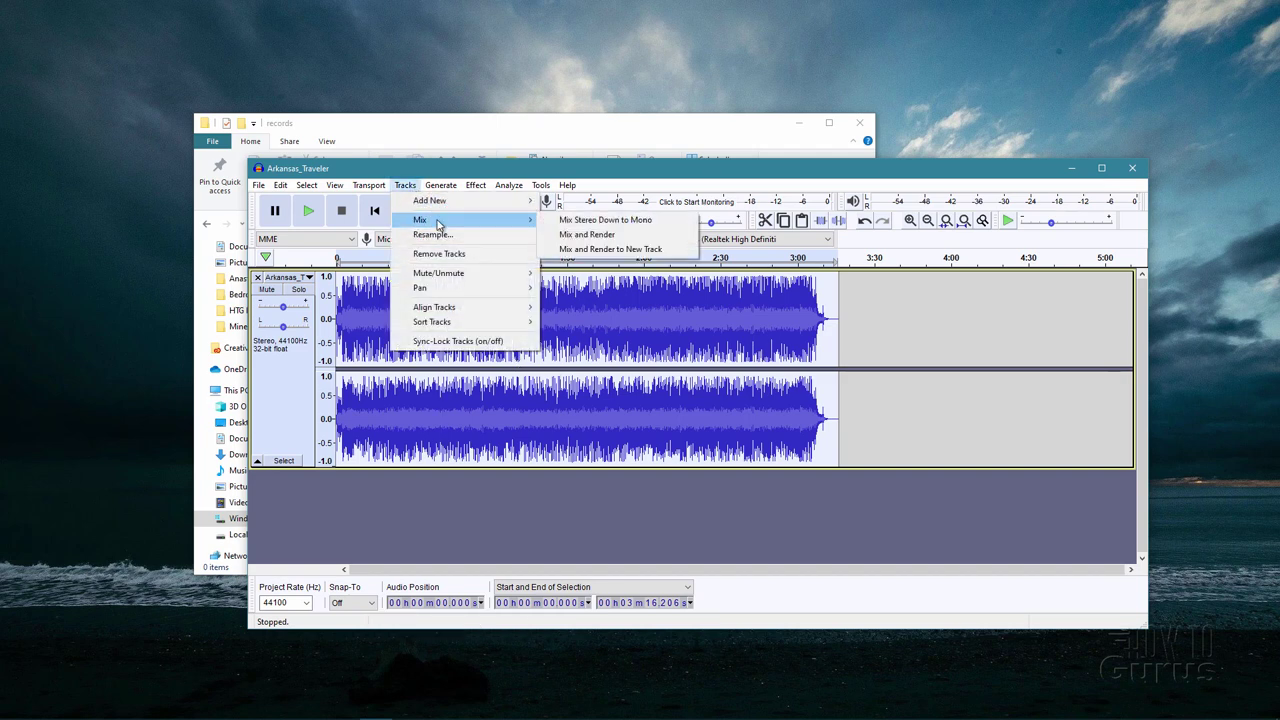
pyautogui.click(573, 221)
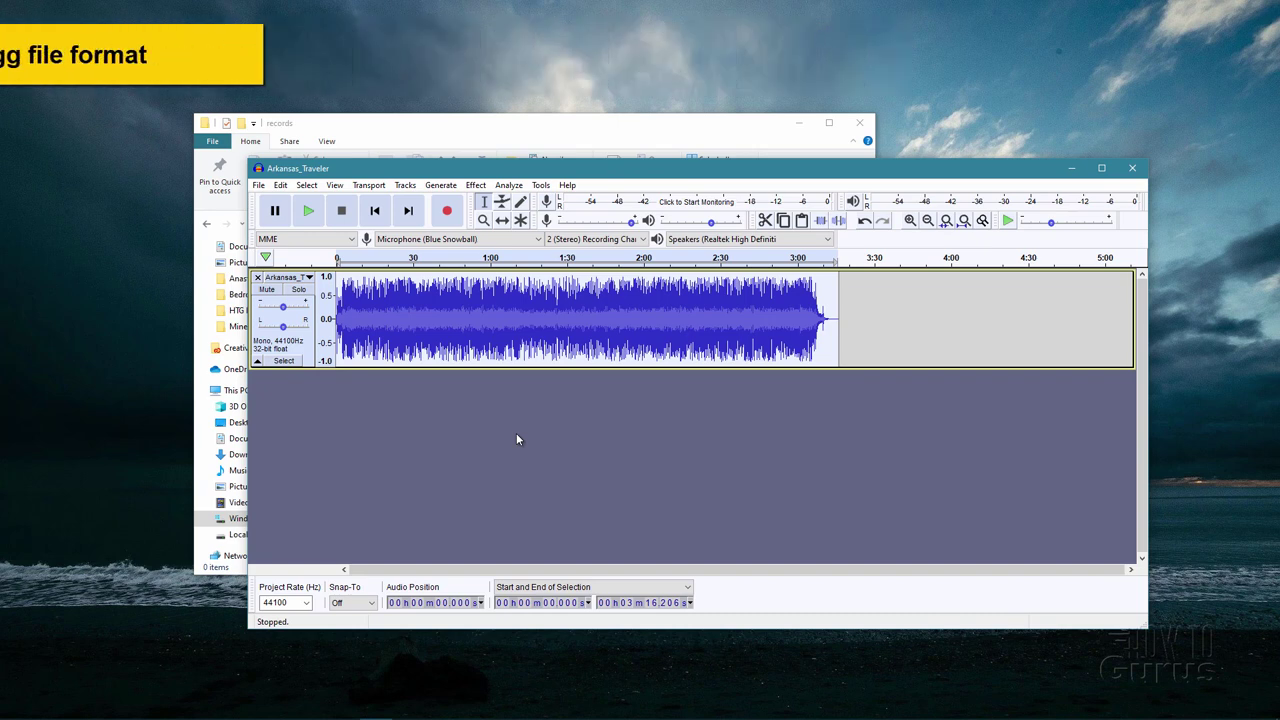
# - Start an OGG export and browse into the Vanilla_Resource_Pack_1.14.30 folder
pyautogui.click(258, 185)
pyautogui.moveTo(314, 284)
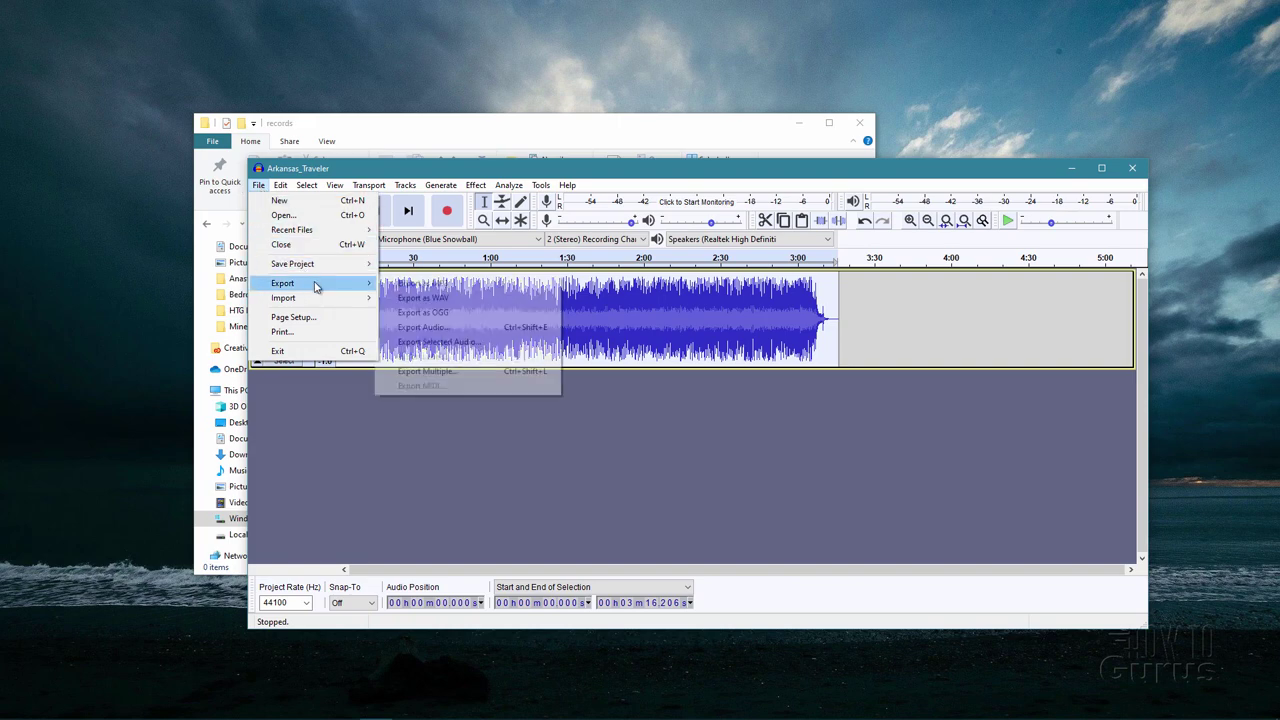
pyautogui.click(460, 313)
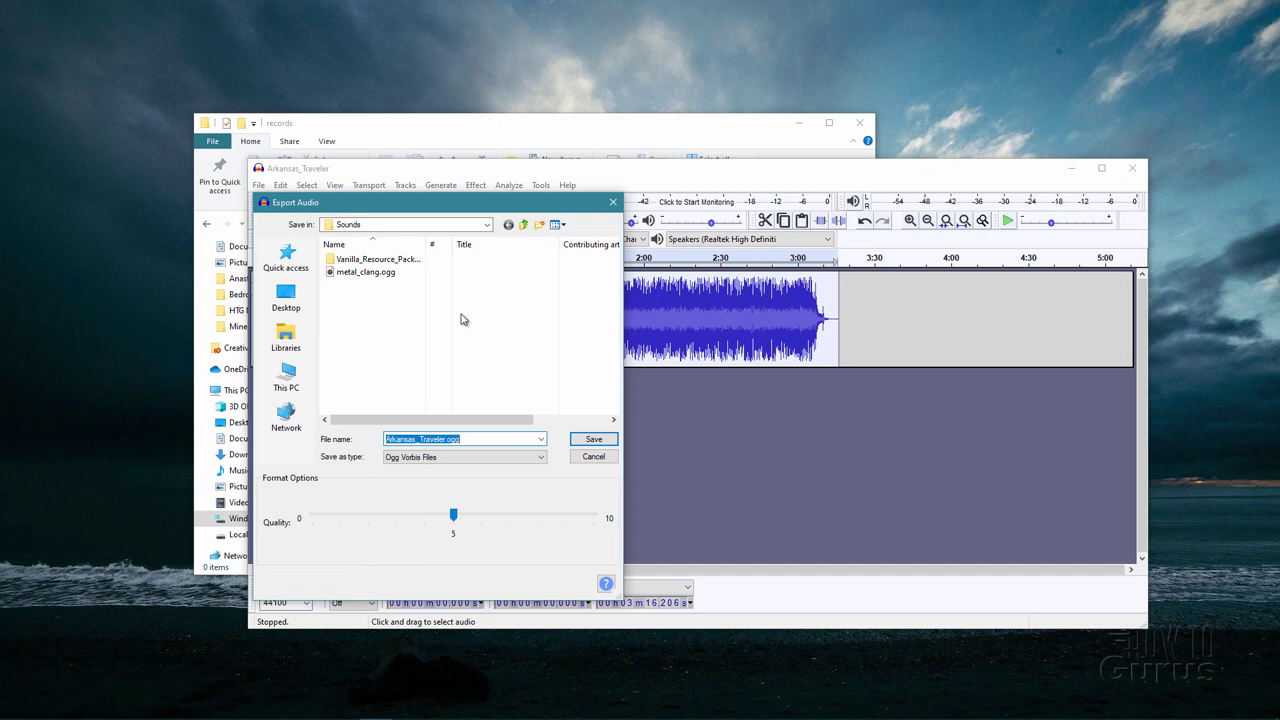
pyautogui.click(523, 225)
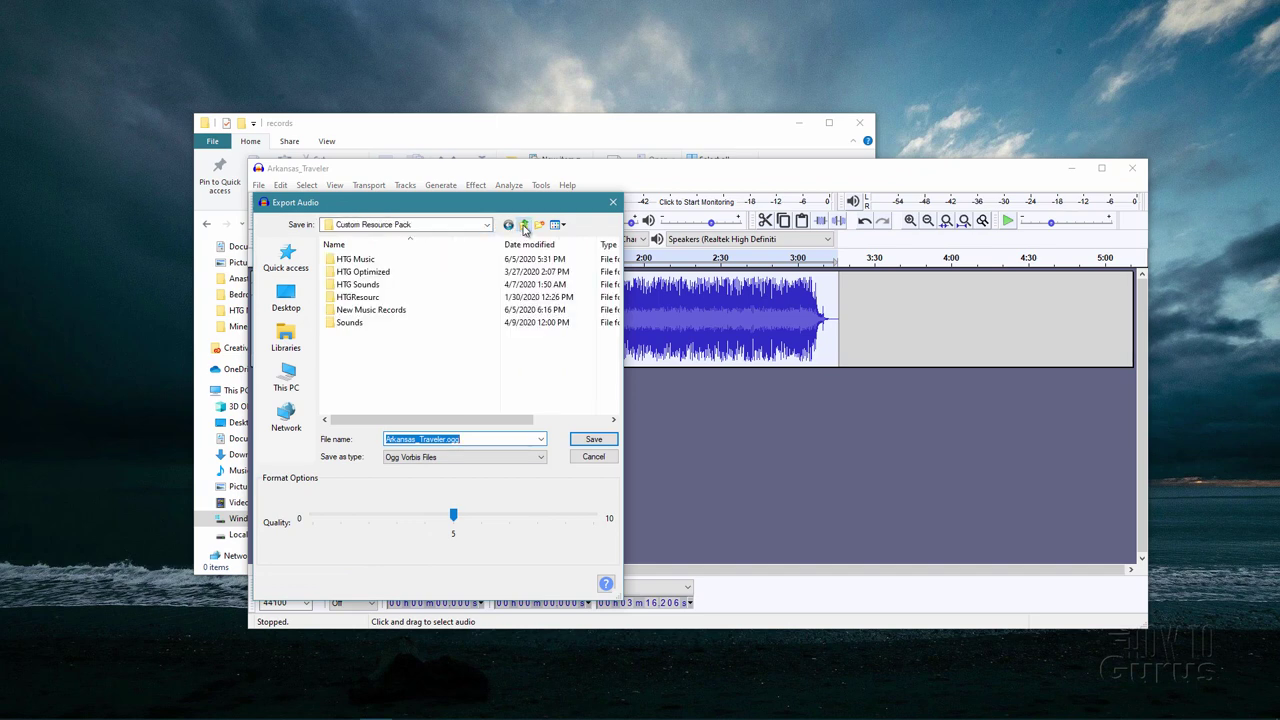
pyautogui.doubleClick(393, 310)
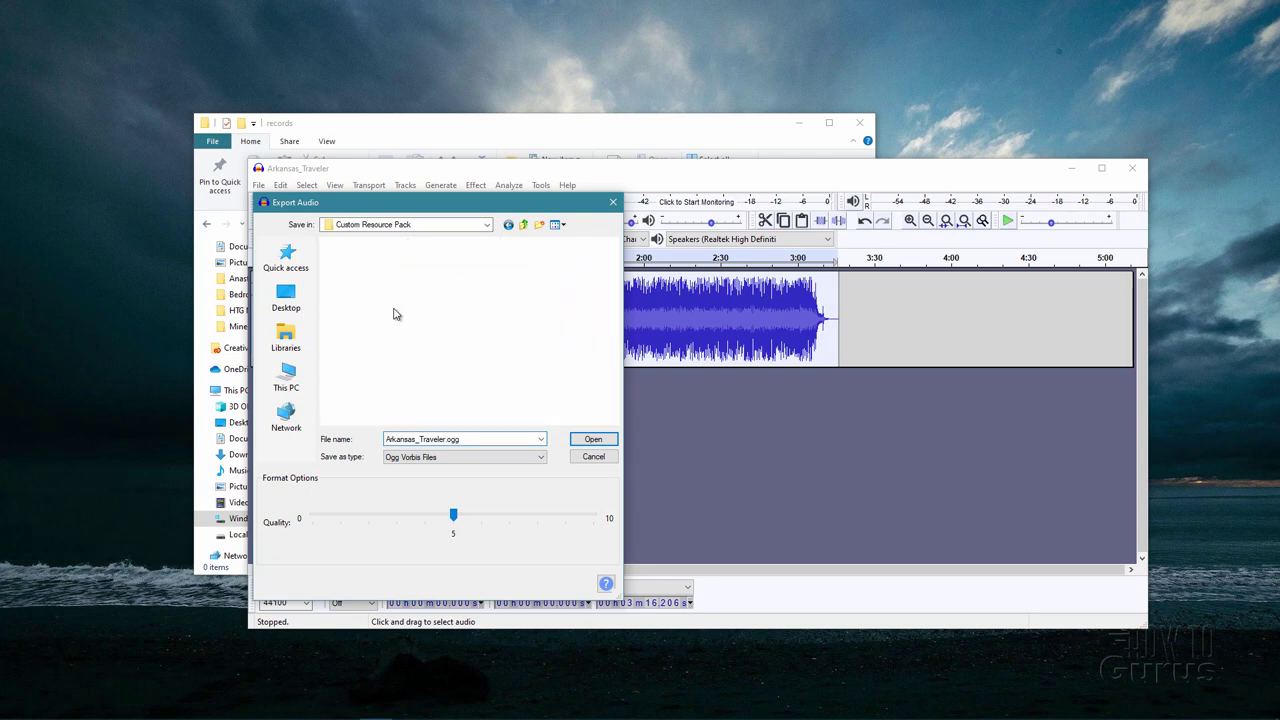
pyautogui.doubleClick(380, 300)
# - Save Arkansas_Traveler.ogg into sounds\music\game\records, accepting the default metadata tags
pyautogui.doubleClick(346, 260)
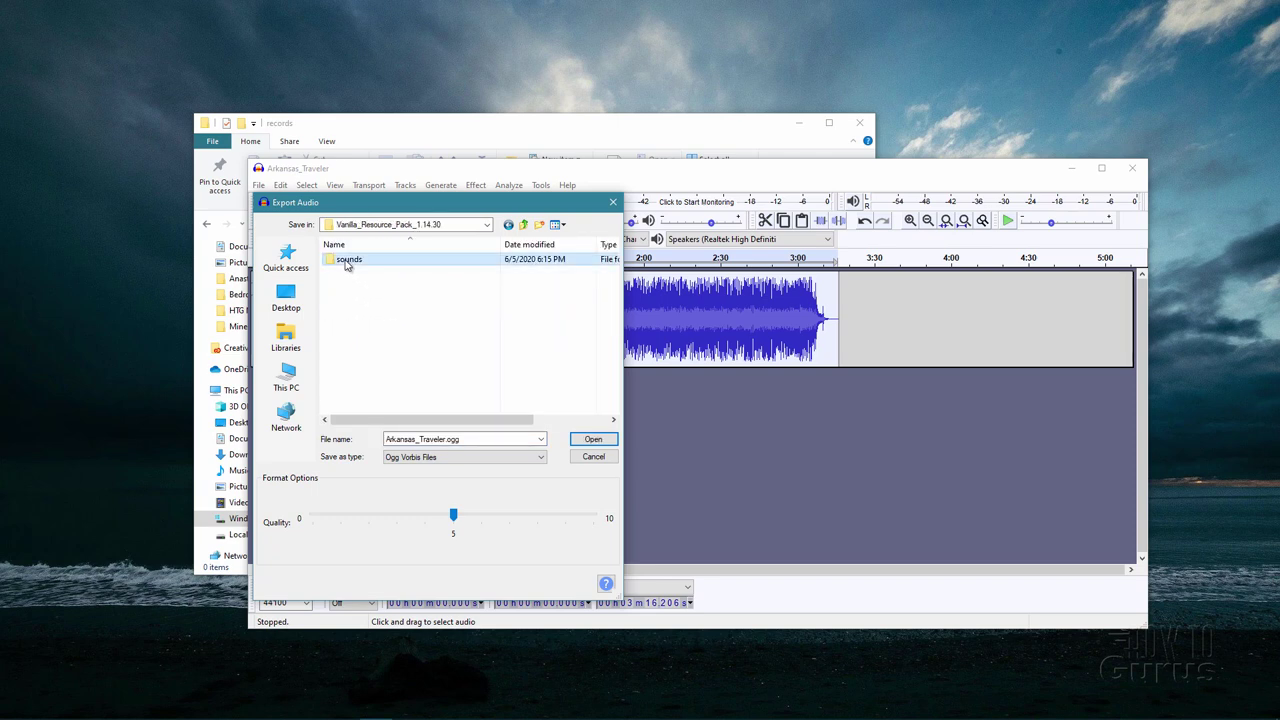
pyautogui.doubleClick(346, 260)
pyautogui.doubleClick(346, 260)
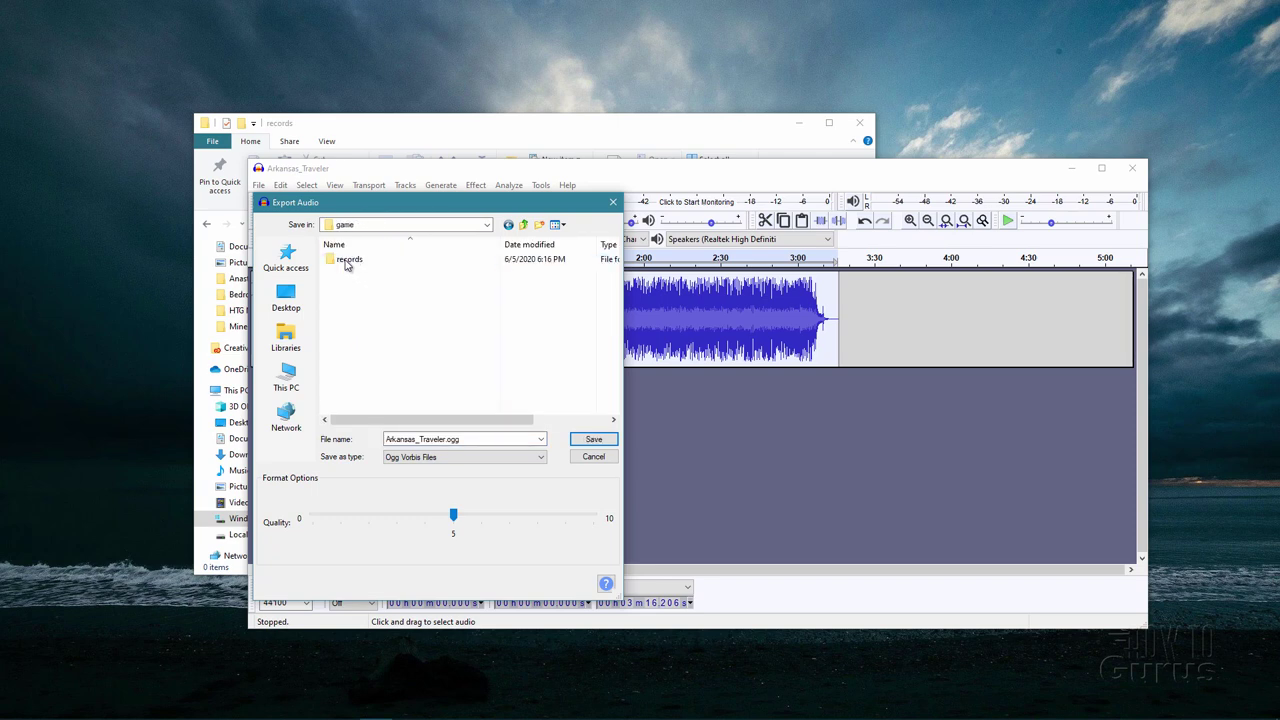
pyautogui.doubleClick(346, 260)
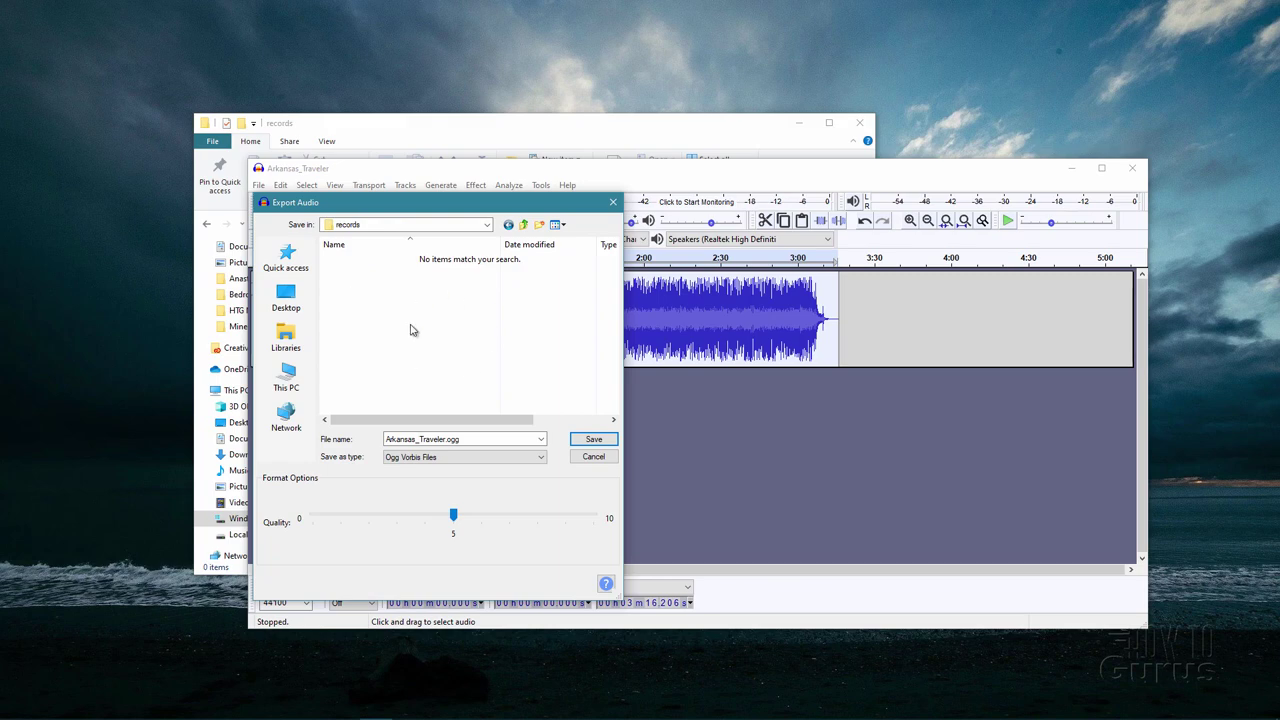
pyautogui.click(588, 440)
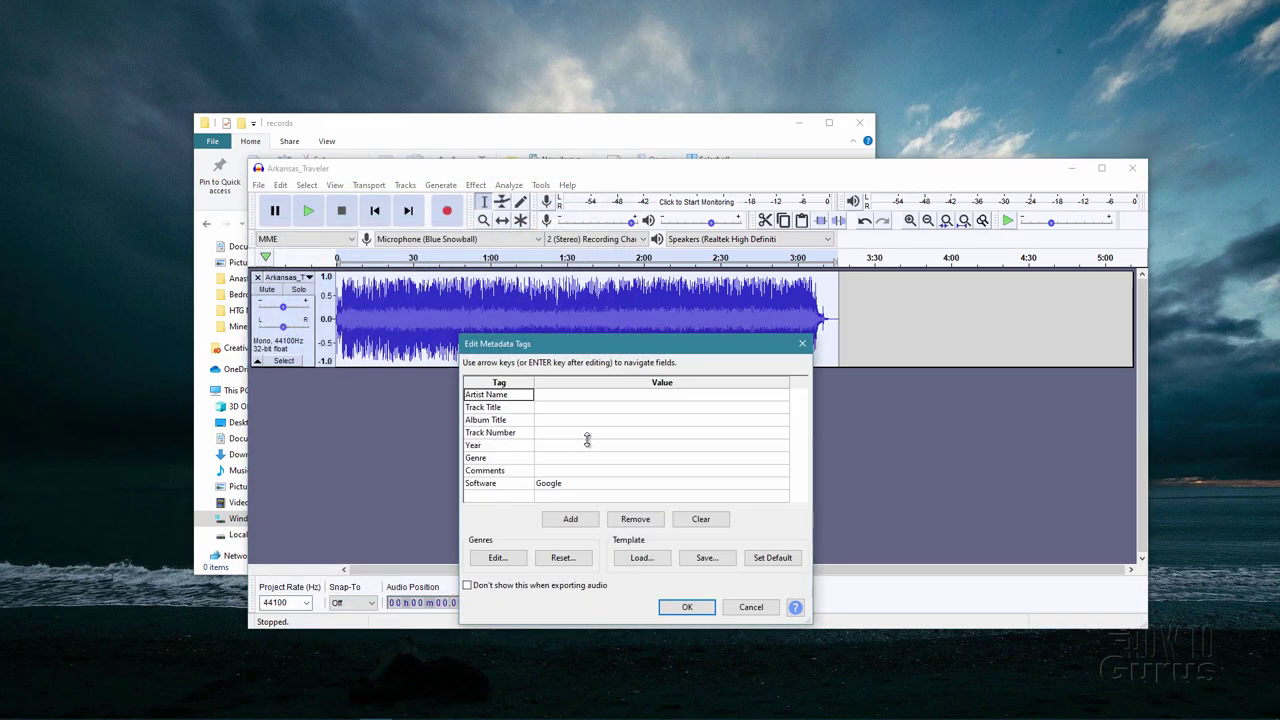
pyautogui.click(692, 608)
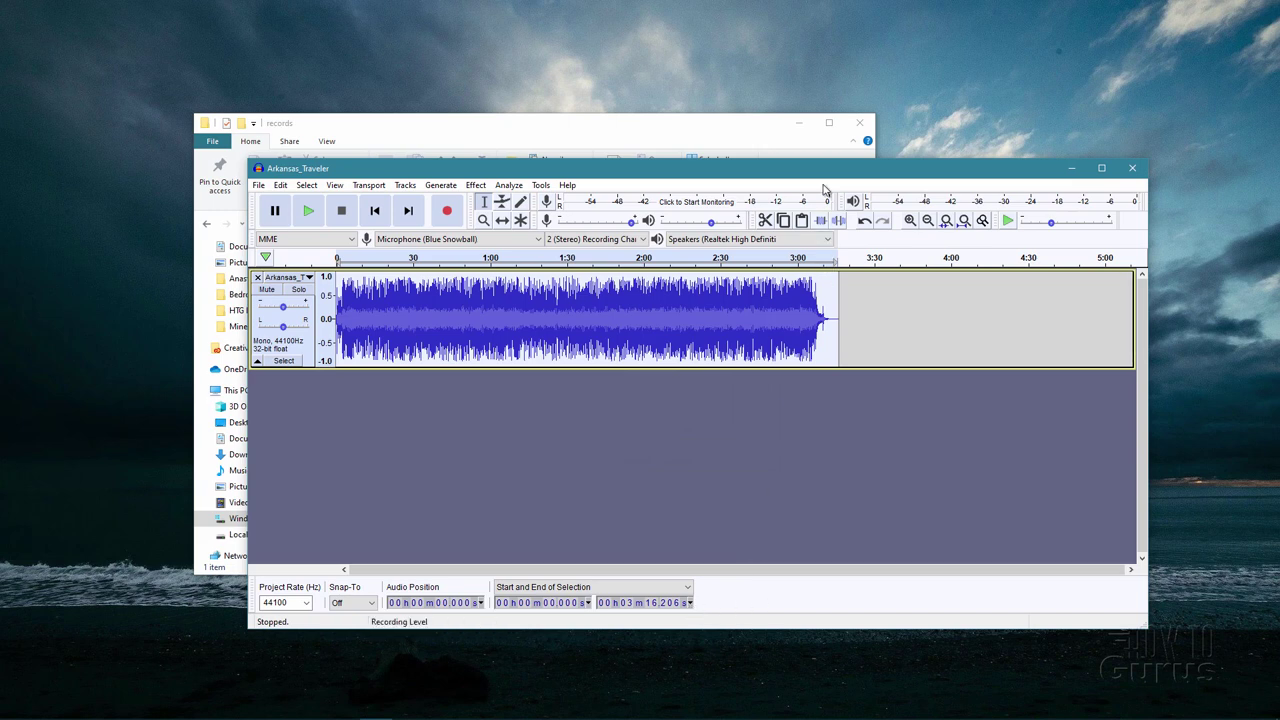
# - Rename Arkansas_Traveler.ogg to 13.ogg, then return to the Vanilla_Resource_Pack_1.14.30 folder
pyautogui.click(1072, 168)
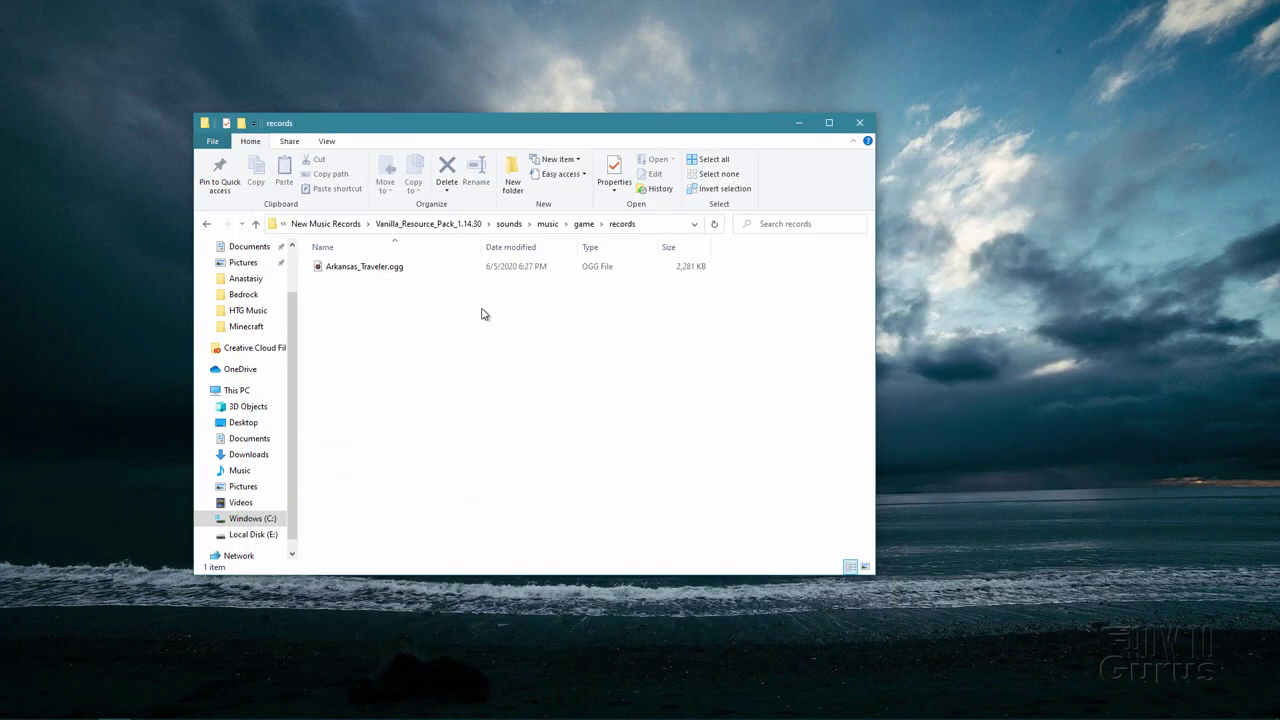
pyautogui.click(366, 270)
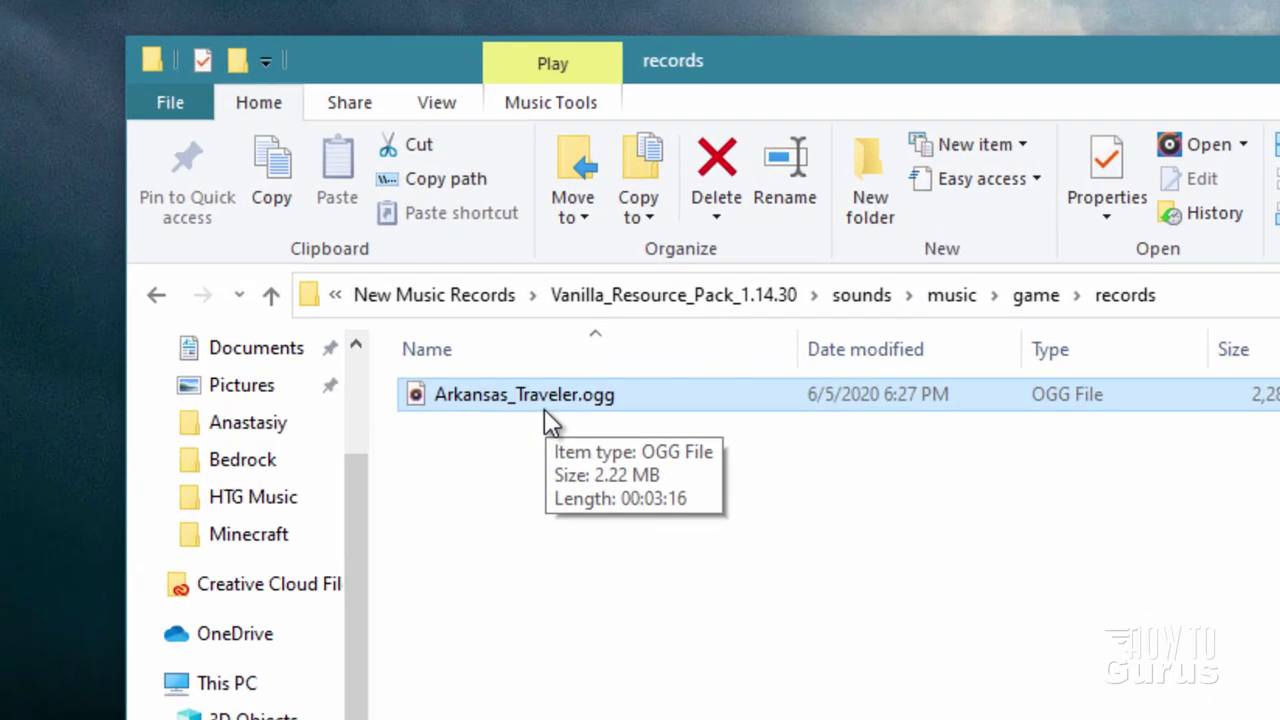
pyautogui.click(385, 270)
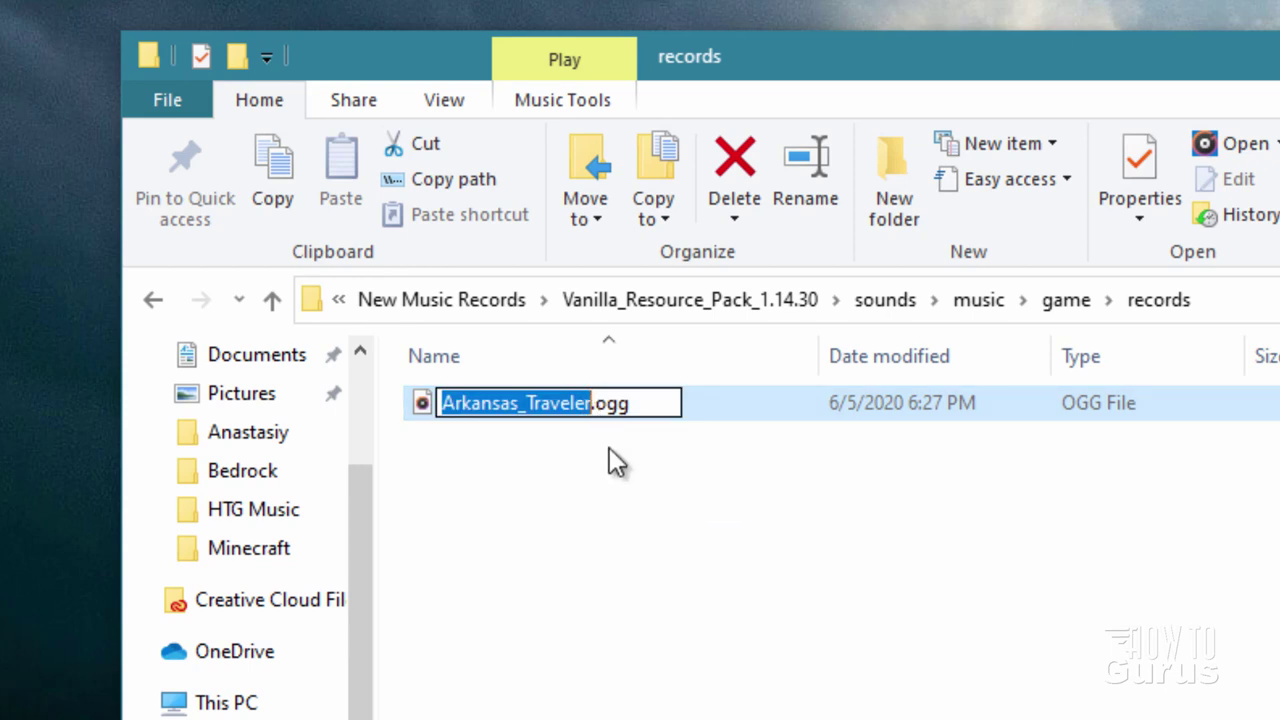
pyautogui.write('13')
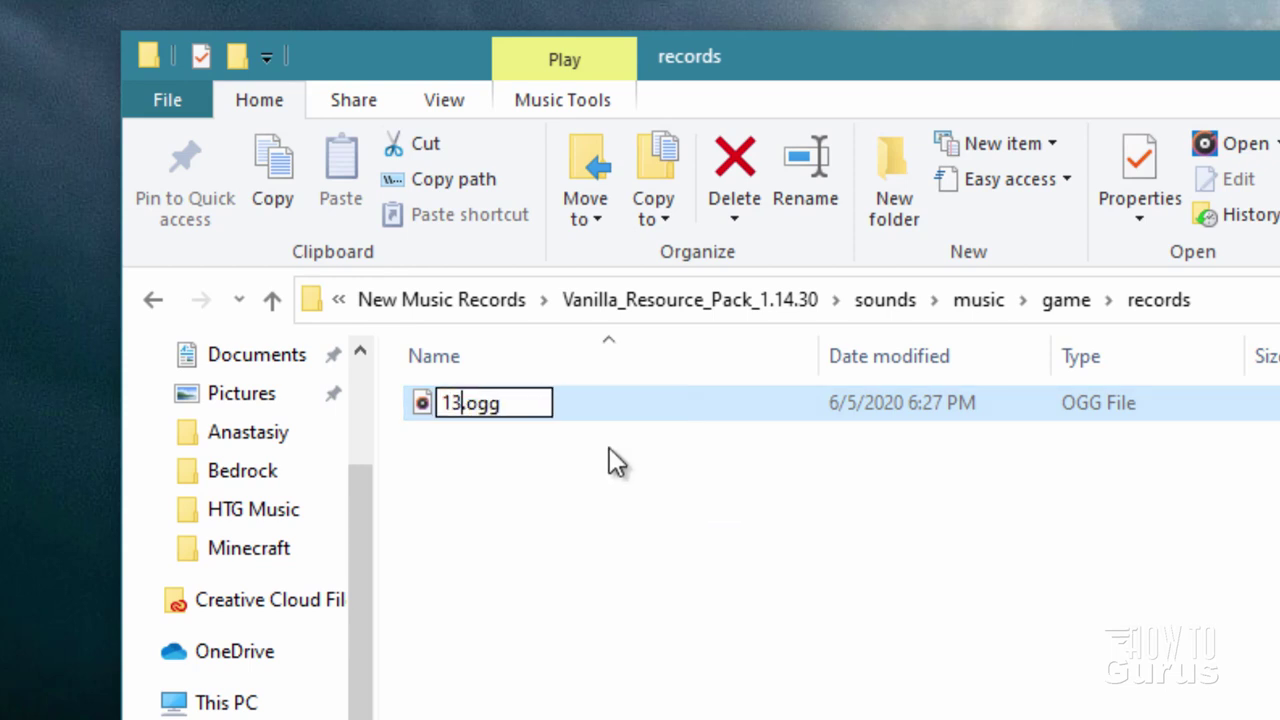
pyautogui.click(609, 447)
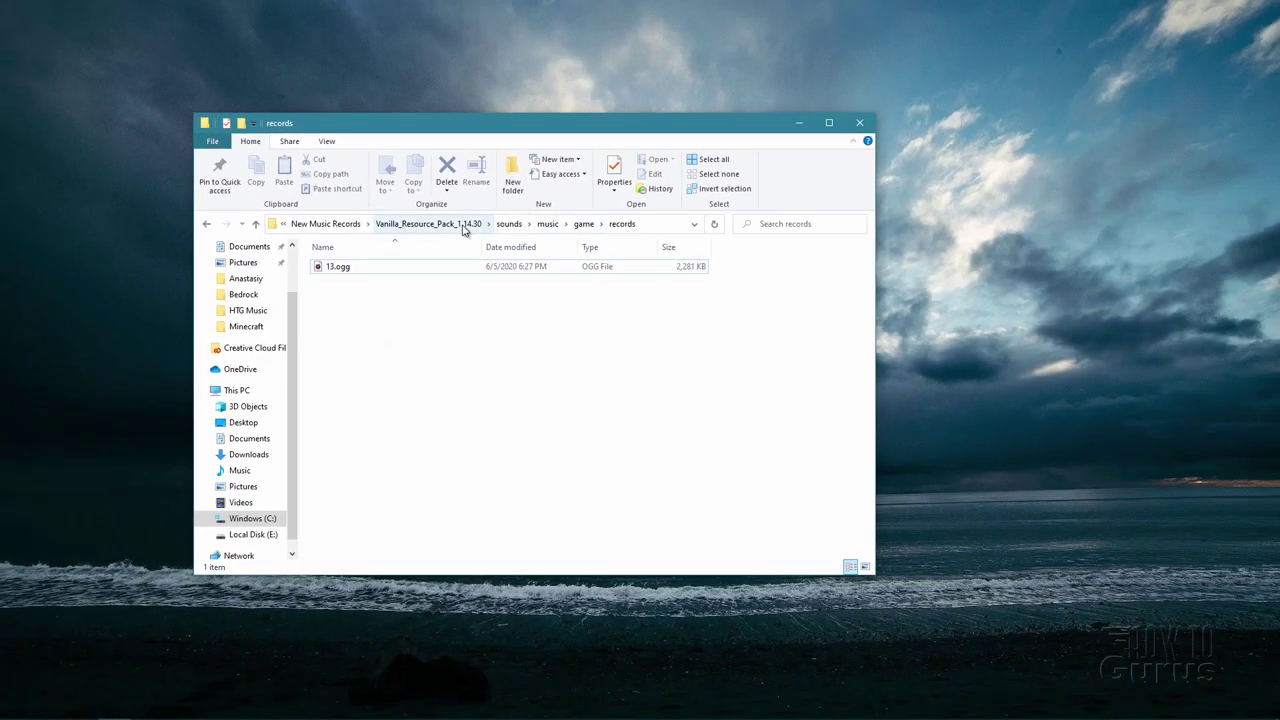
pyautogui.click(428, 224)
pyautogui.click(343, 337)
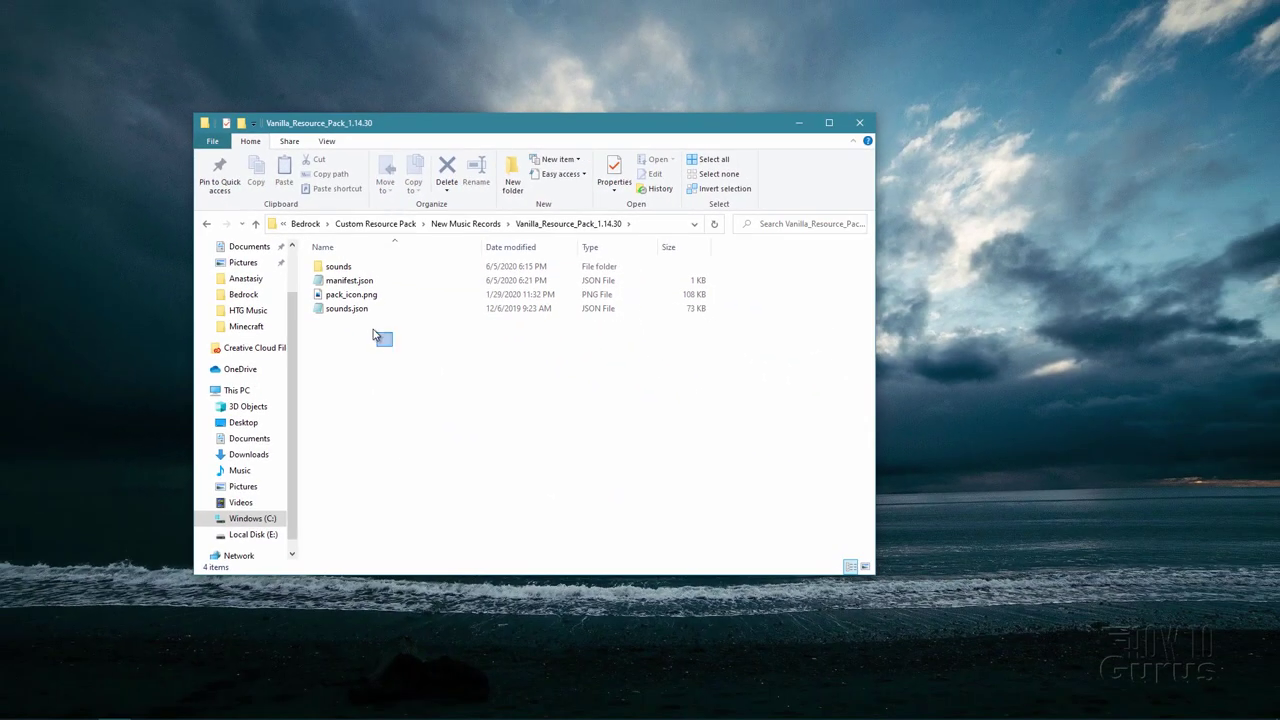
# - Add all four pack items to a 7-Zip archive, keeping zip format
pyautogui.moveTo(478, 498); pyautogui.dragTo(347, 364)
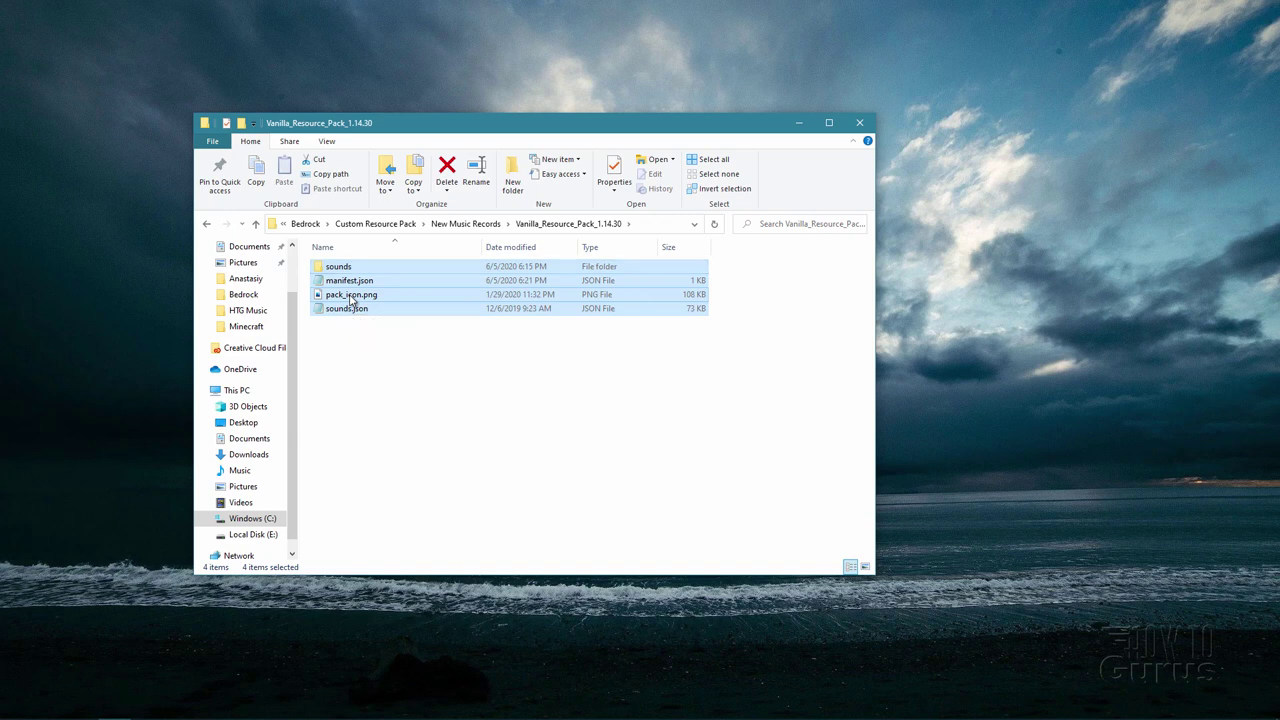
pyautogui.rightClick(350, 297)
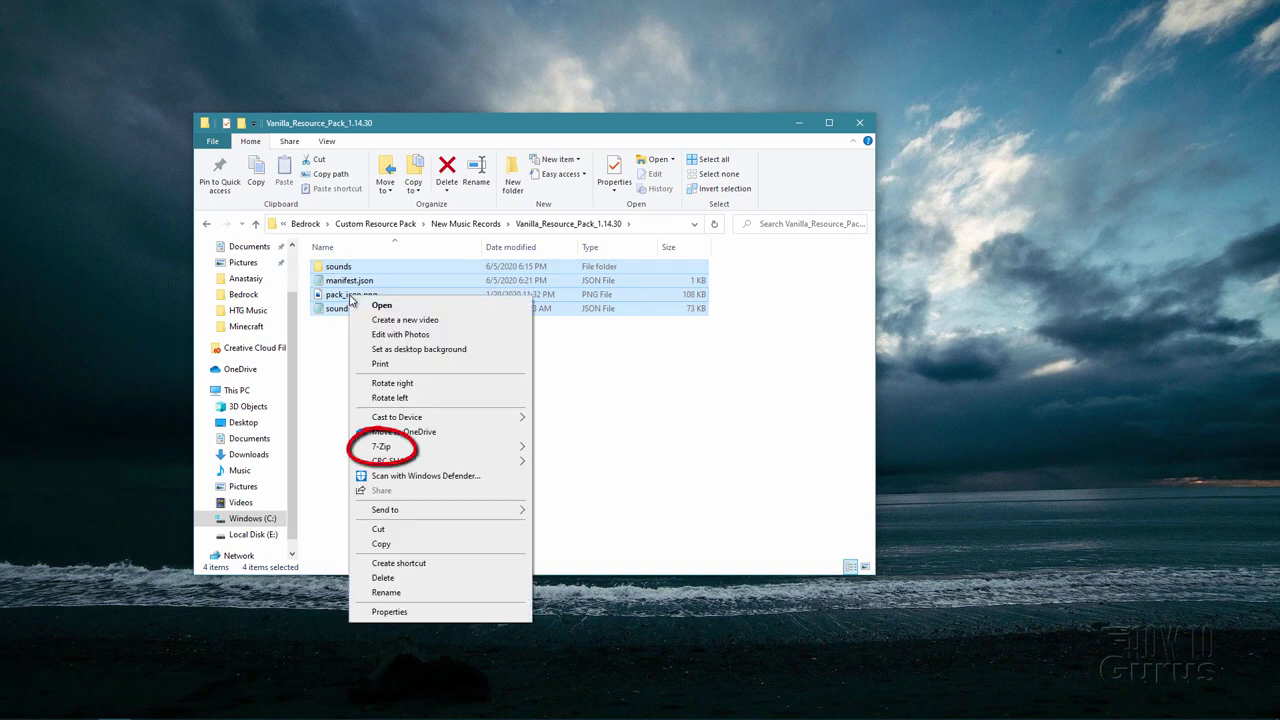
pyautogui.moveTo(426, 445)
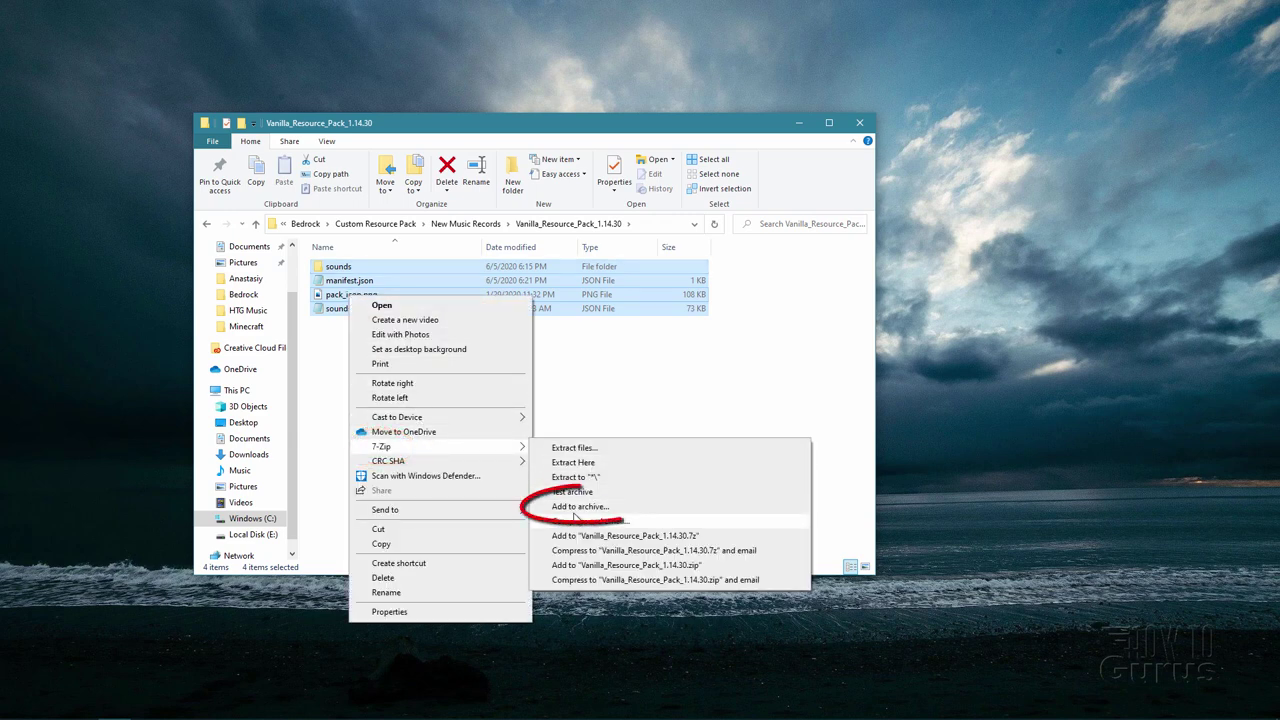
pyautogui.click(580, 507)
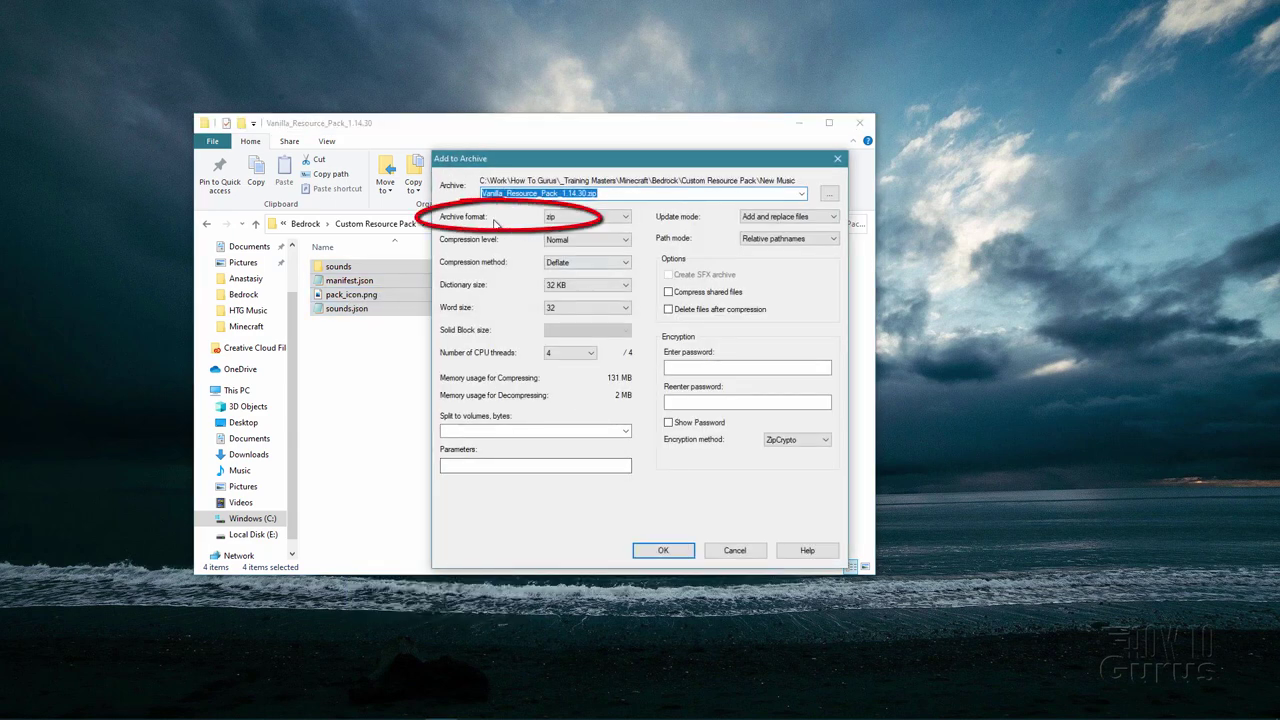
pyautogui.click(626, 218)
pyautogui.click(627, 219)
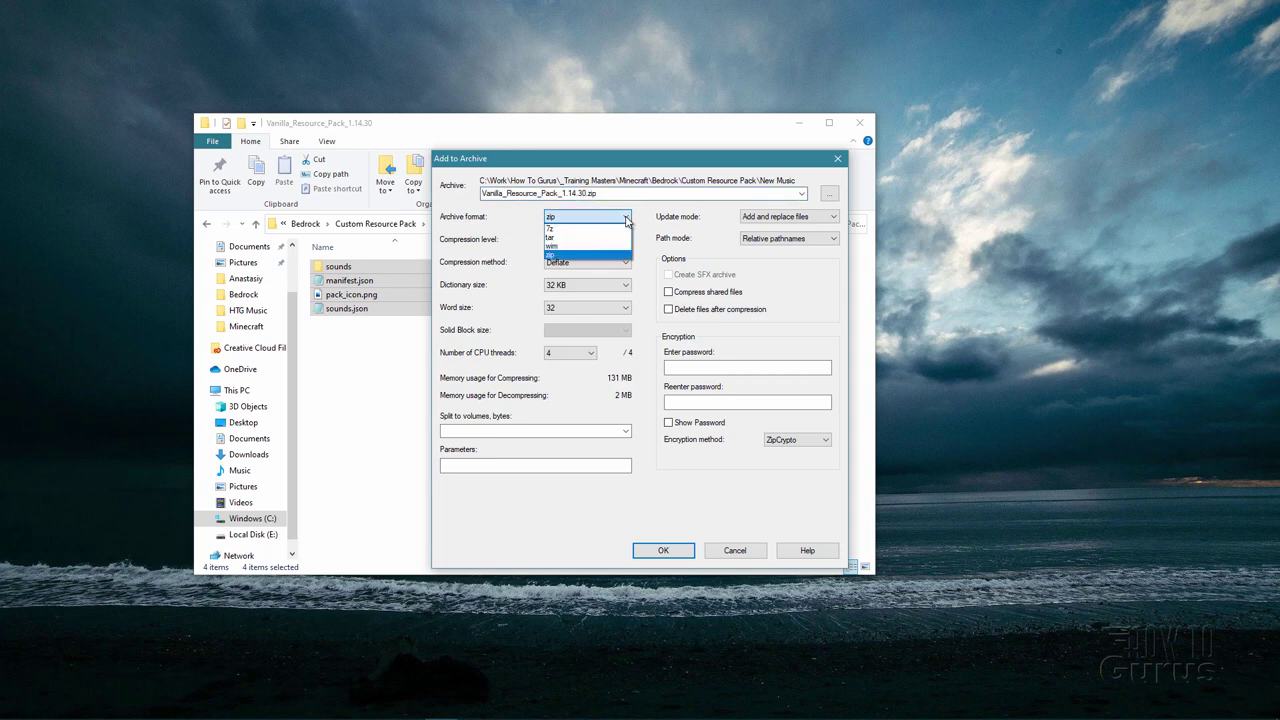
pyautogui.click(585, 254)
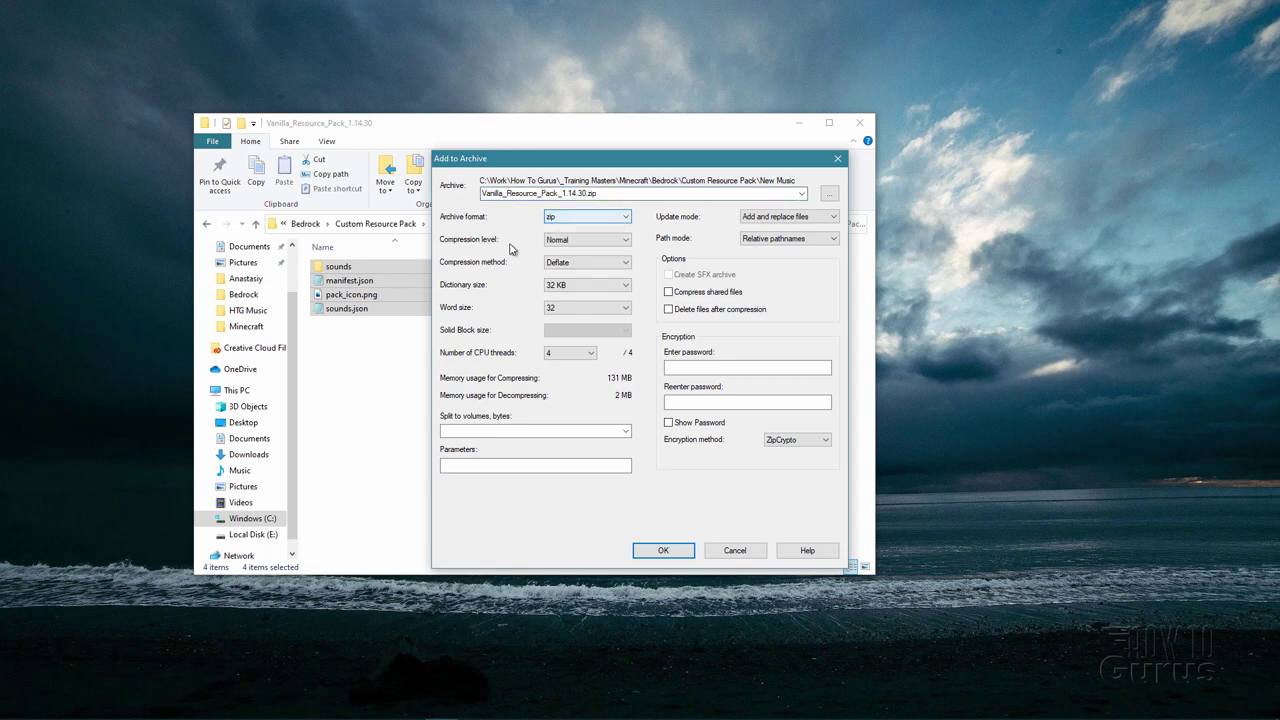
pyautogui.click(604, 219)
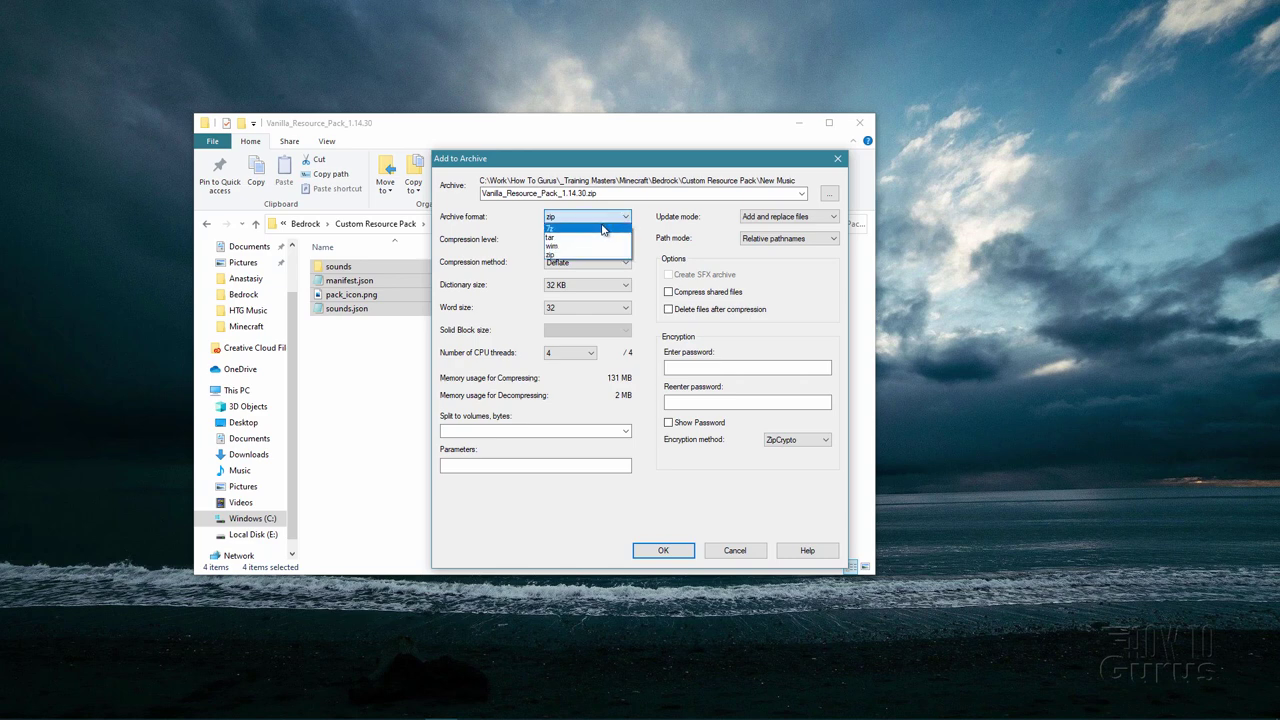
pyautogui.click(585, 254)
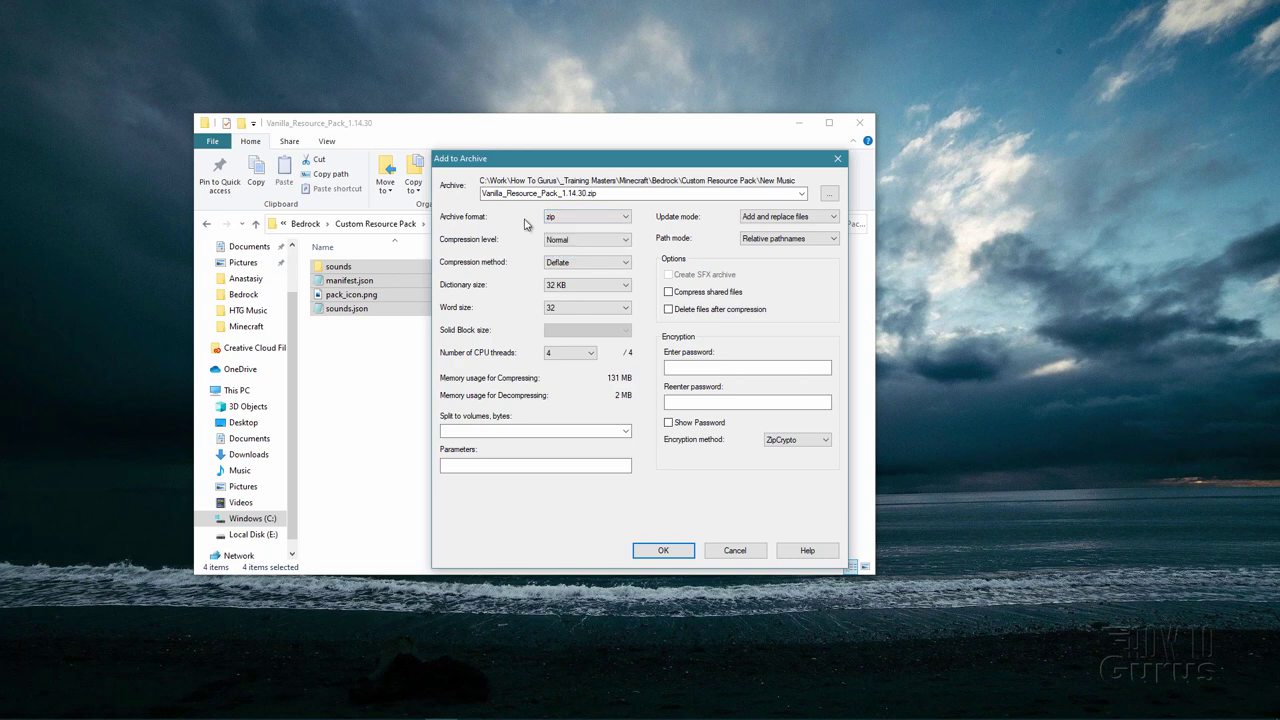
# - Name the archive 'new records.mcpack' and create it
pyautogui.click(610, 192)
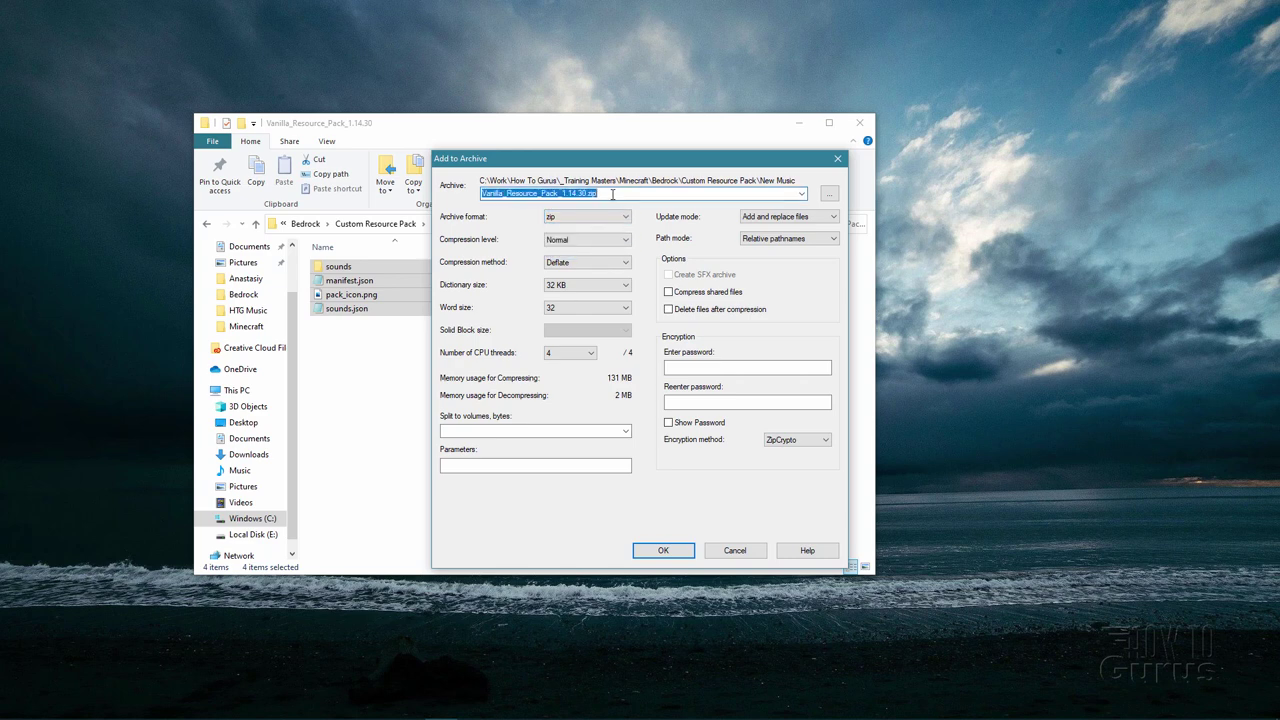
pyautogui.click(610, 192)
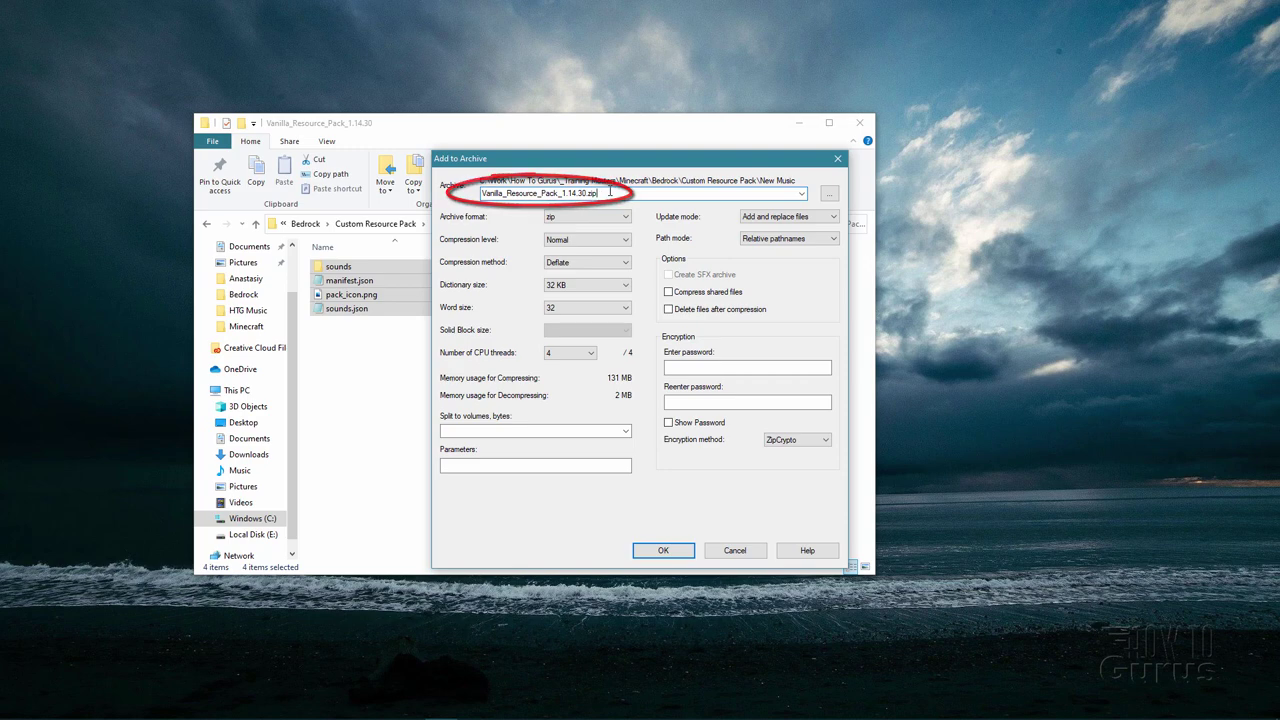
pyautogui.press('BackSpace')
pyautogui.press('BackSpace')
pyautogui.press('BackSpace')
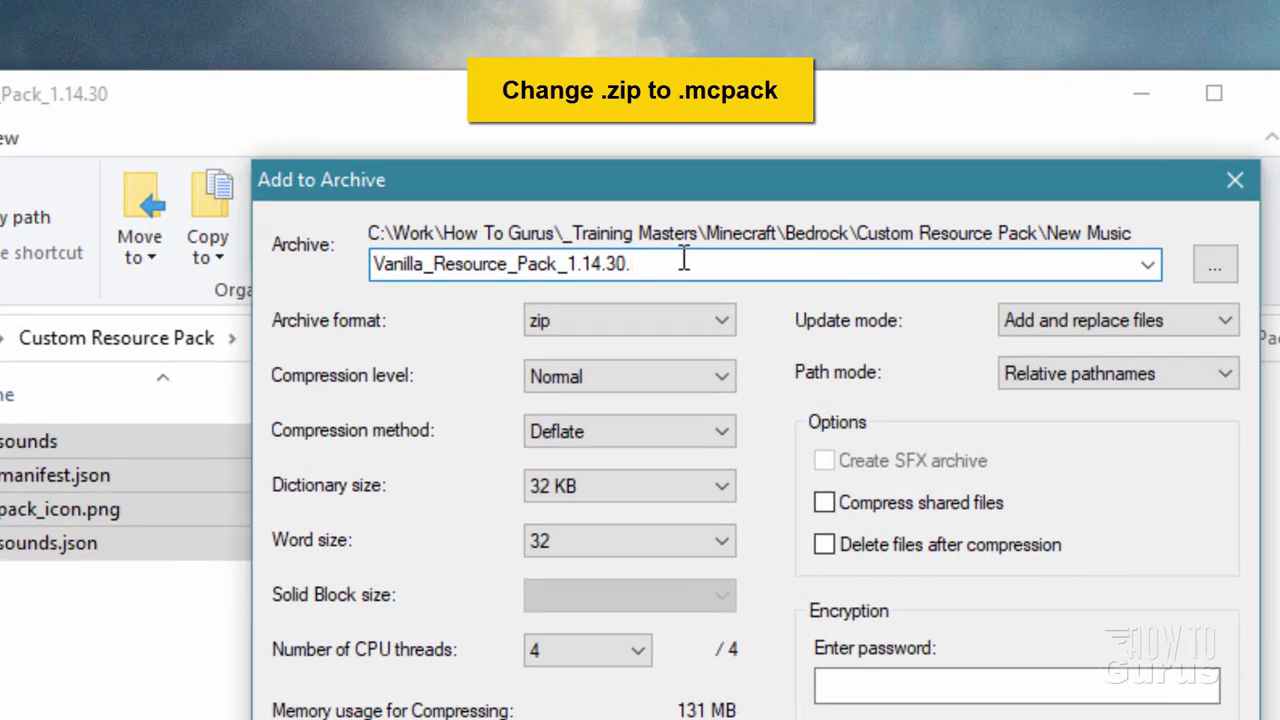
pyautogui.write('mcpack')
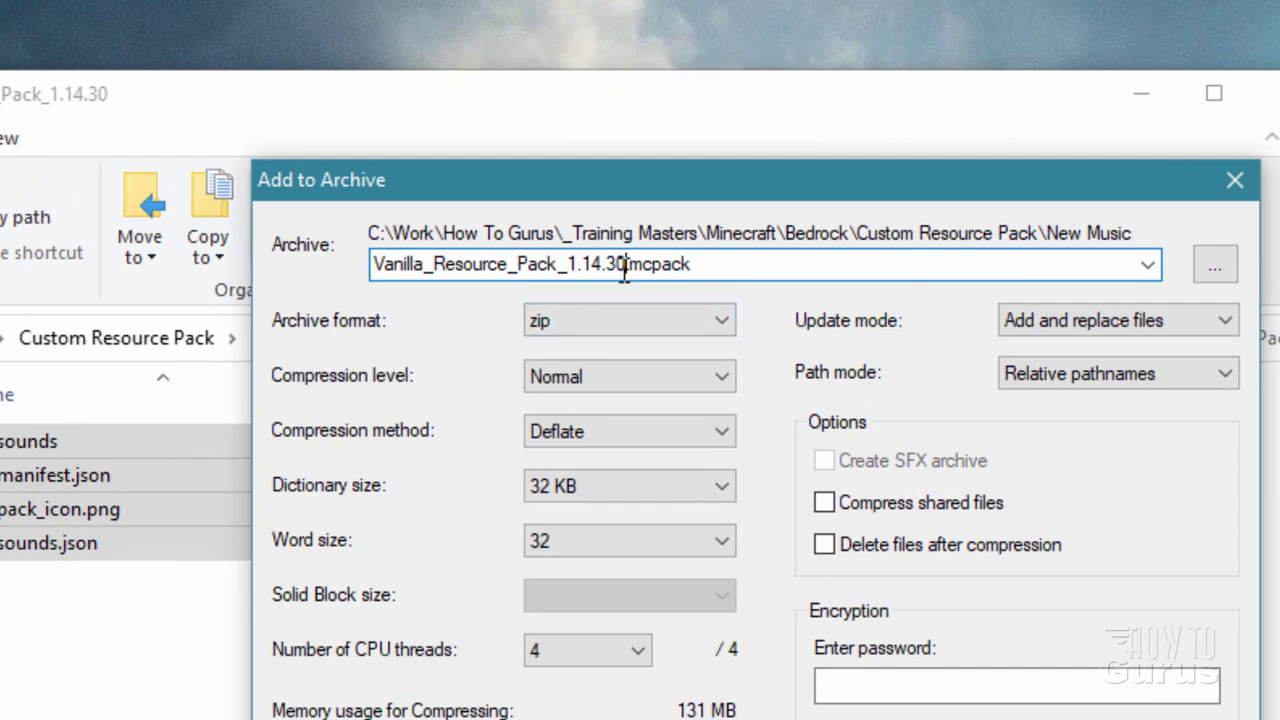
pyautogui.moveTo(624, 266); pyautogui.dragTo(362, 250)
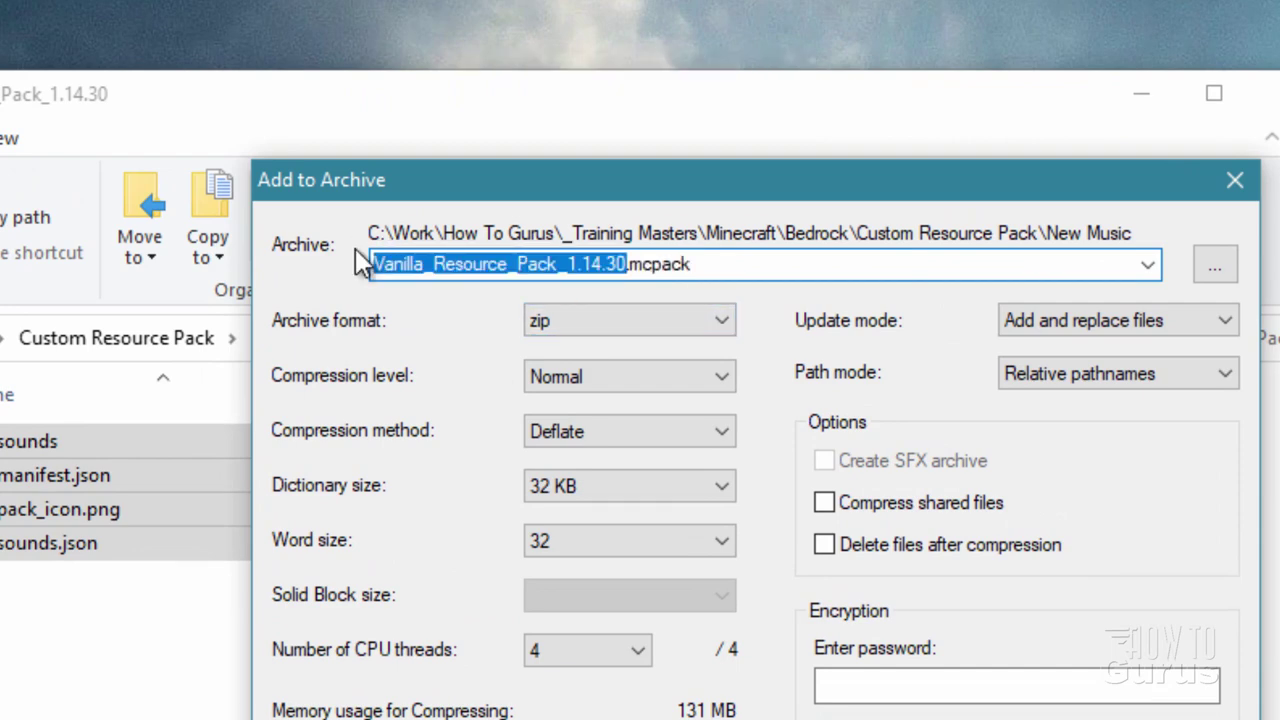
pyautogui.write('new records')
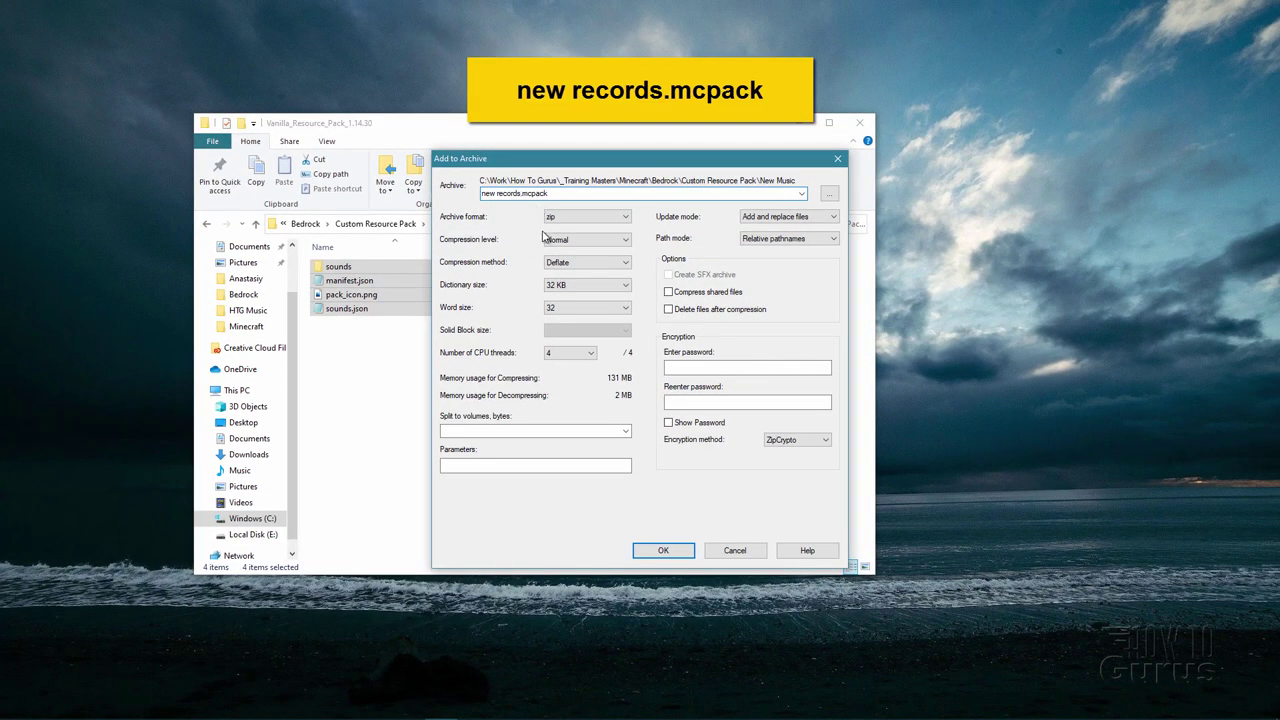
pyautogui.click(672, 550)
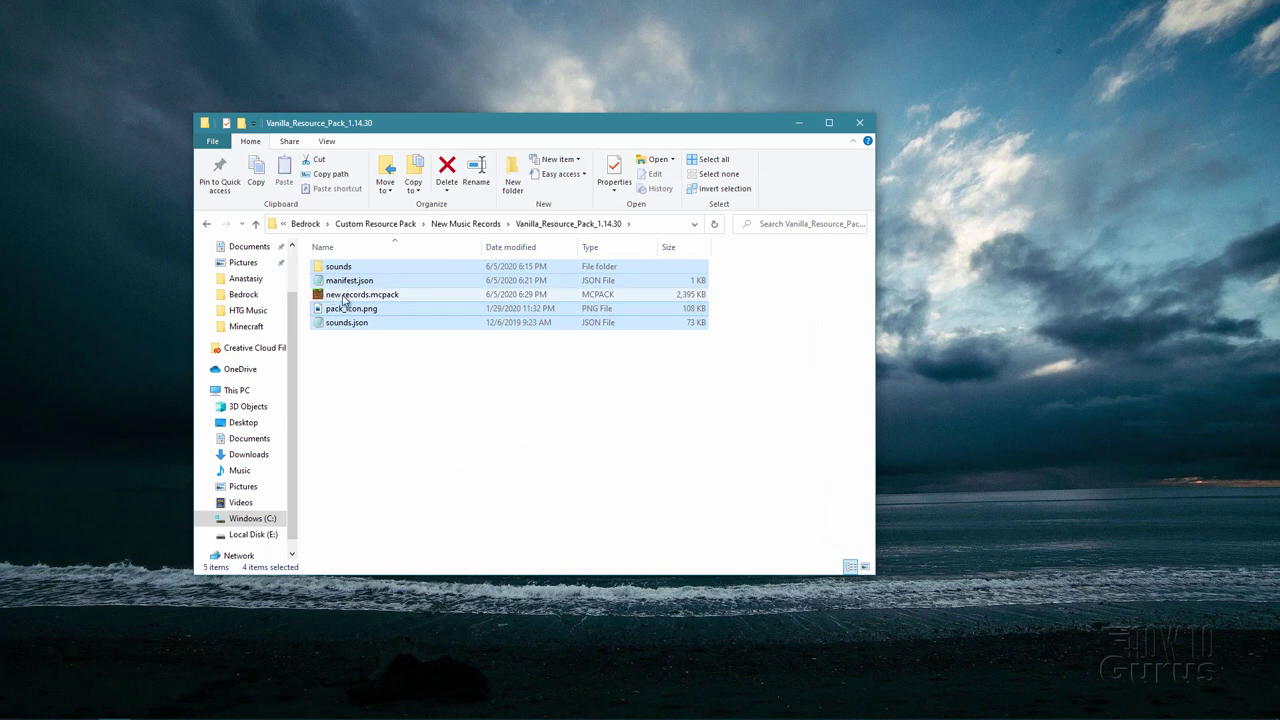
# - Deselect the pack files and open new records.mcpack to import the Records Pack into Minecraft
pyautogui.click(349, 346)
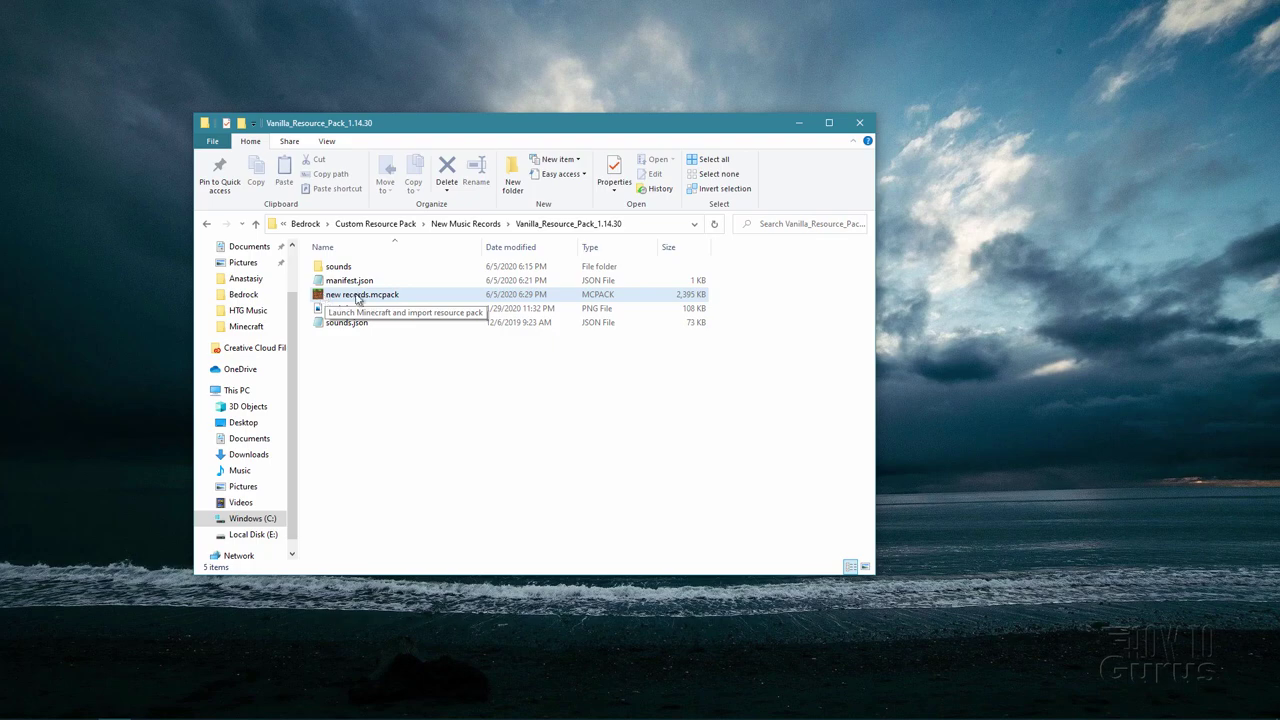
pyautogui.doubleClick(319, 296)
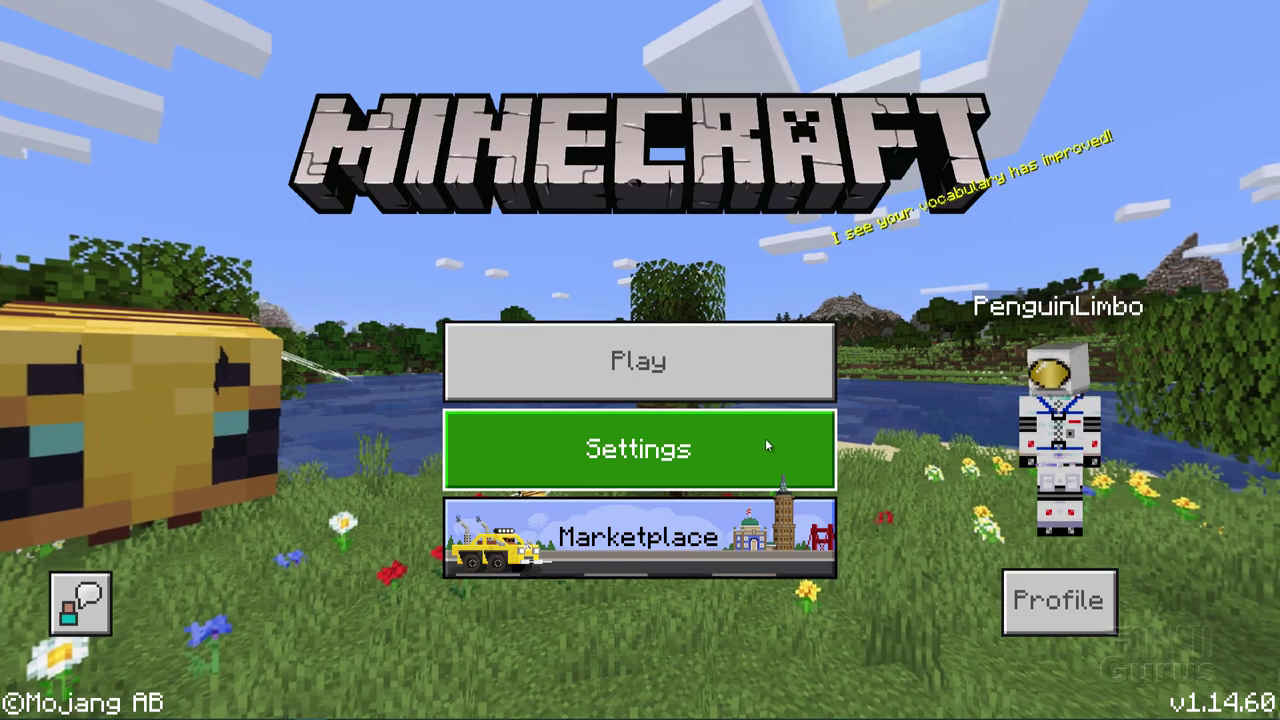
# - Activate Records Pack in Global Resources above Sounds Resource Pack, then return to the main menu
pyautogui.click(635, 450)
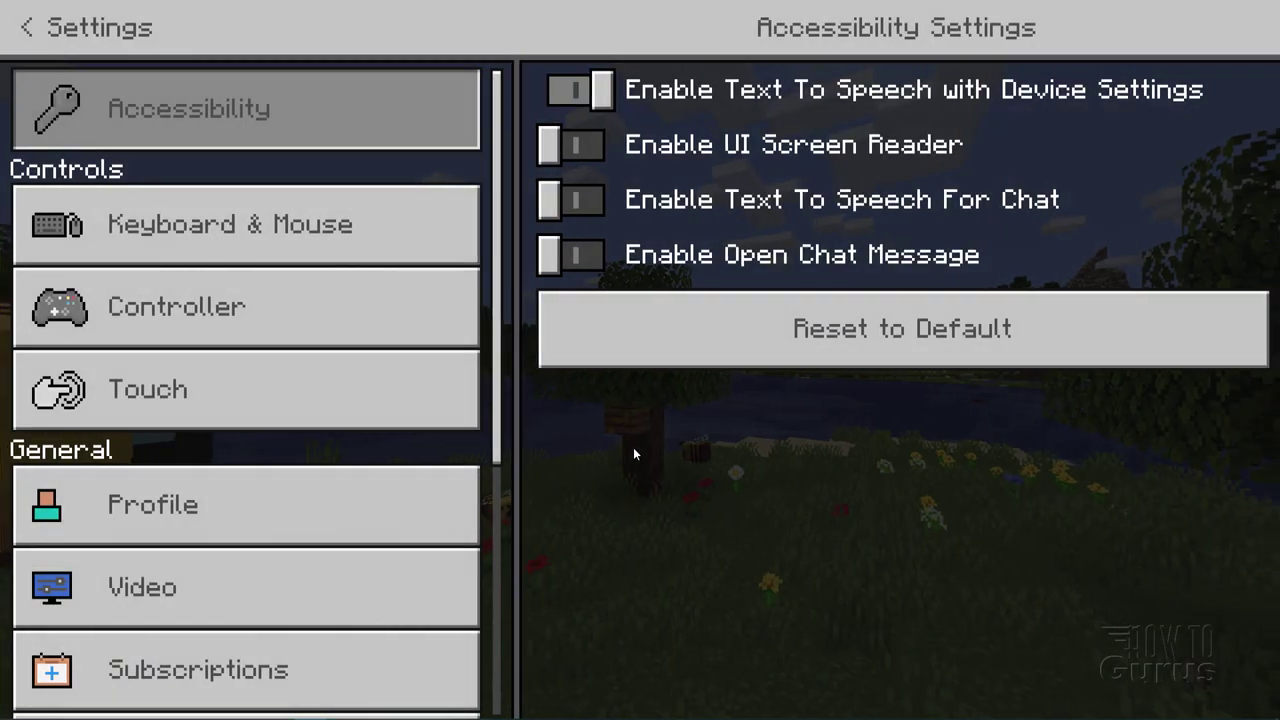
pyautogui.scroll(-1, 506, 454)
pyautogui.scroll(-5, 506, 454)
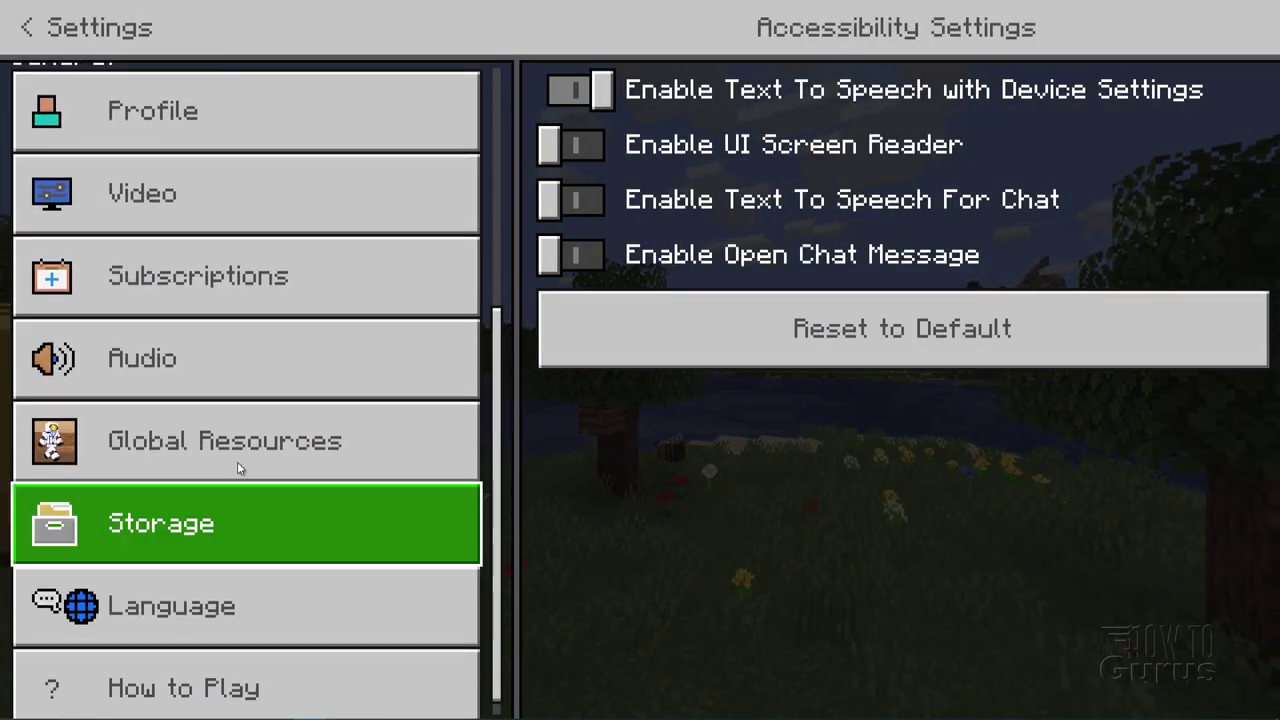
pyautogui.click(267, 449)
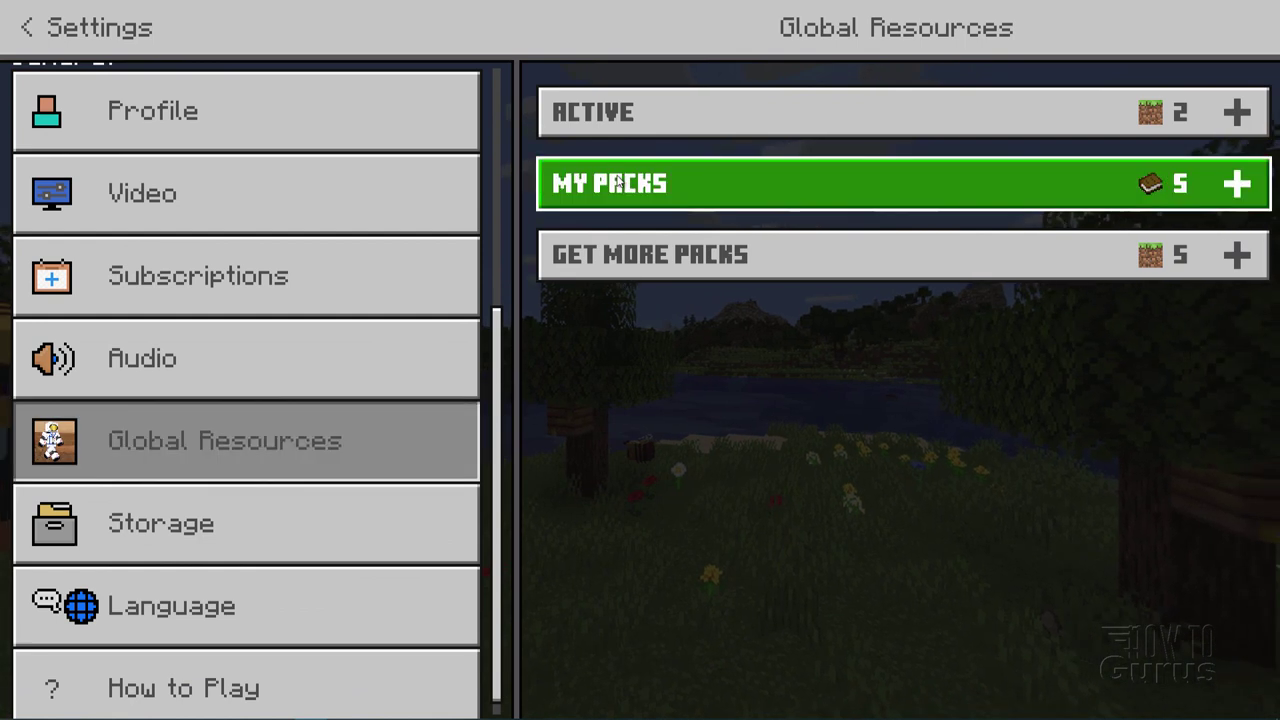
pyautogui.click(1237, 186)
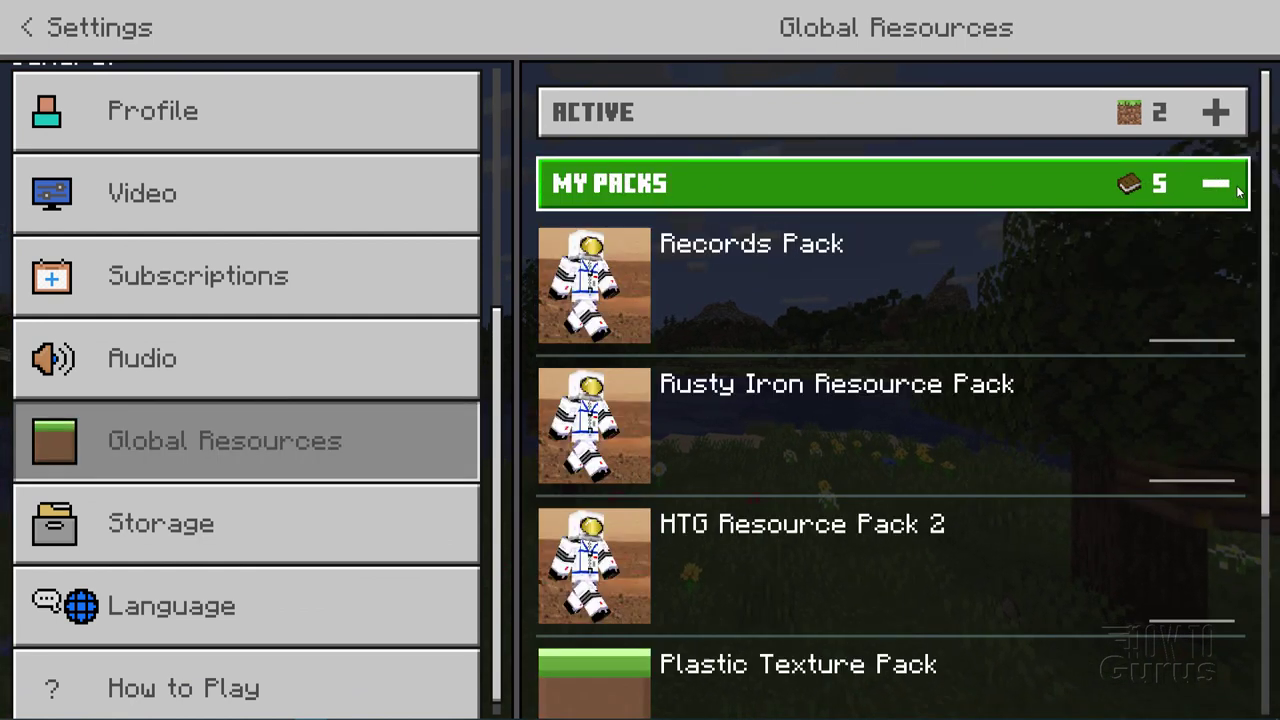
pyautogui.click(880, 262)
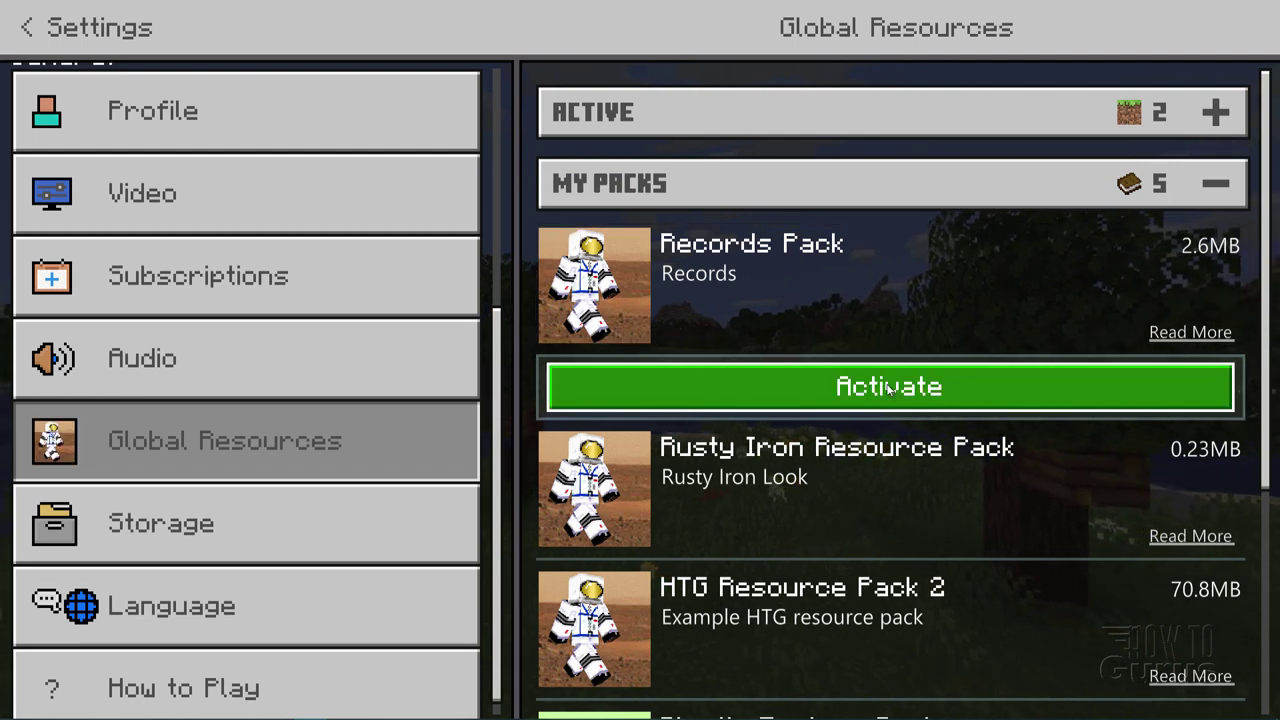
pyautogui.click(922, 388)
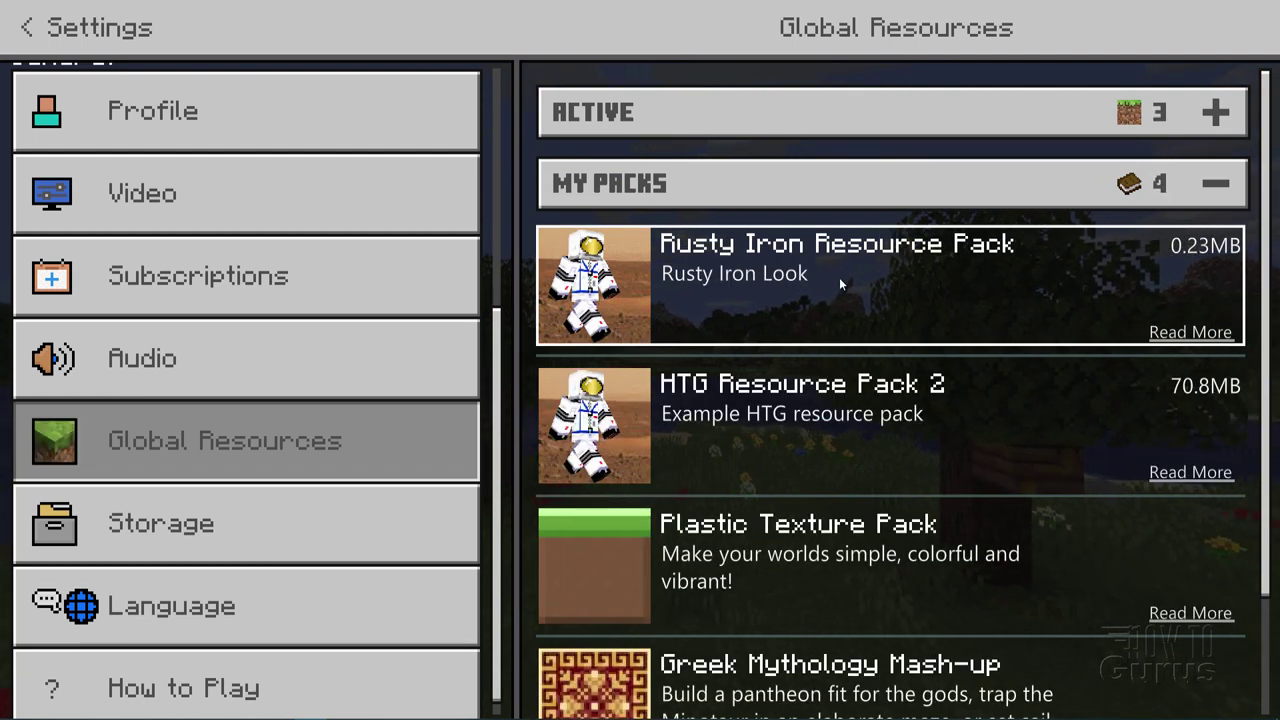
pyautogui.click(1213, 114)
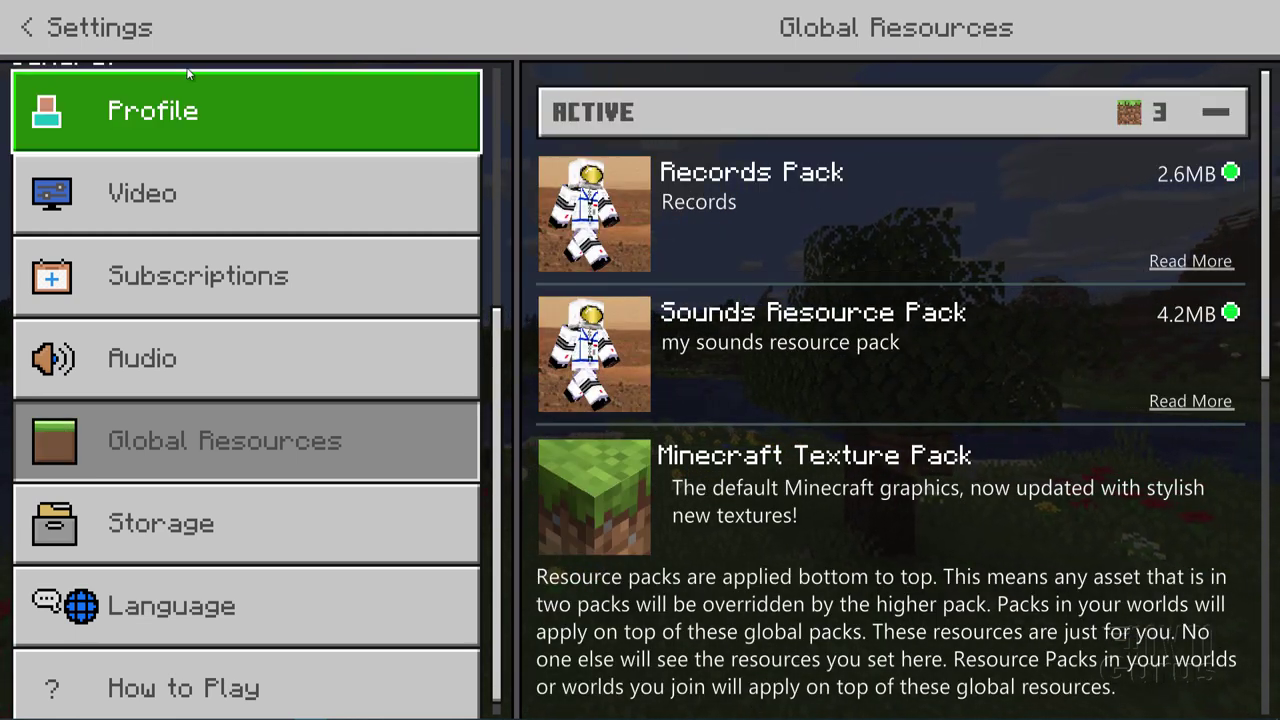
pyautogui.click(27, 30)
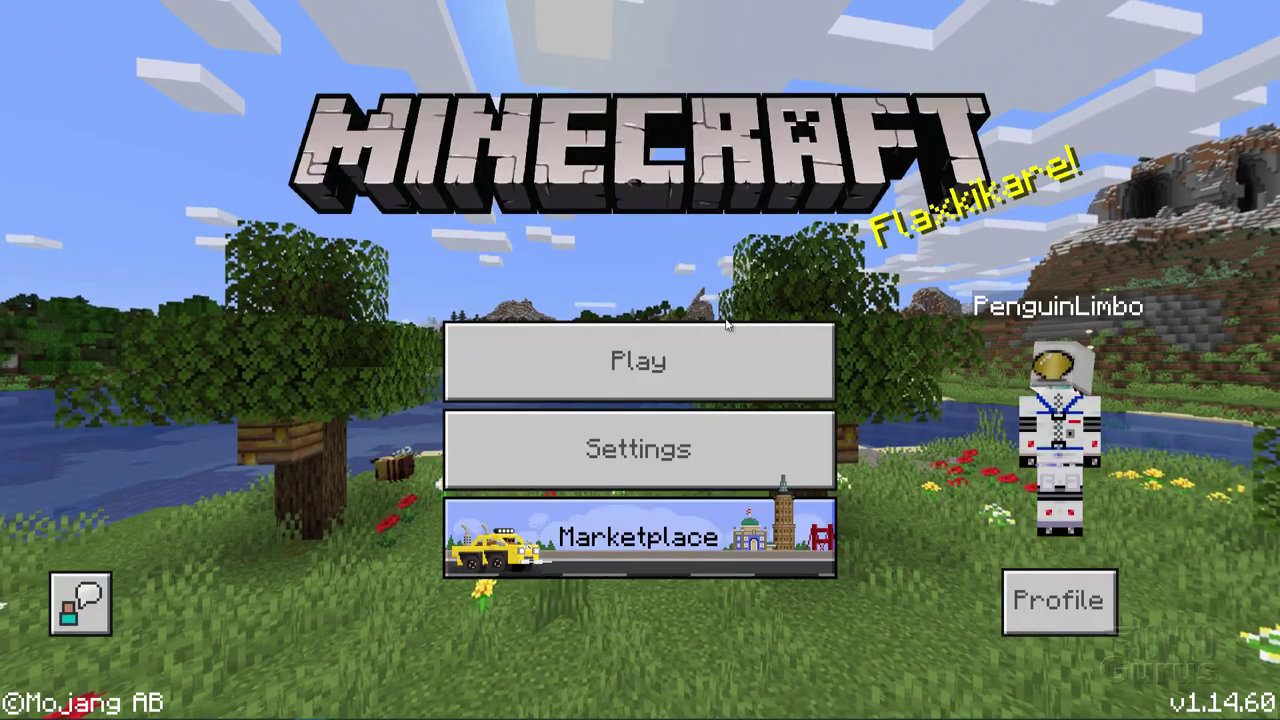
# - Activate Records Pack in Coastal Village's resource packs, then go back to the worlds list
pyautogui.click(655, 362)
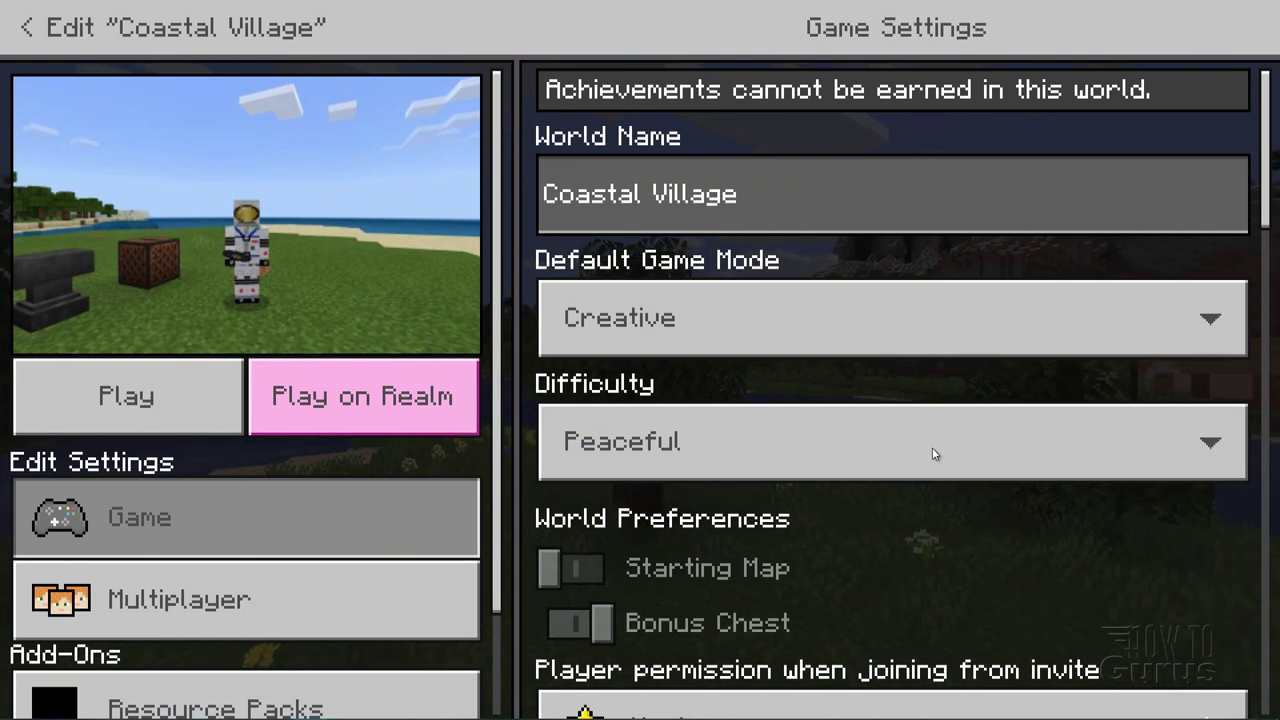
pyautogui.scroll(-3, 508, 282)
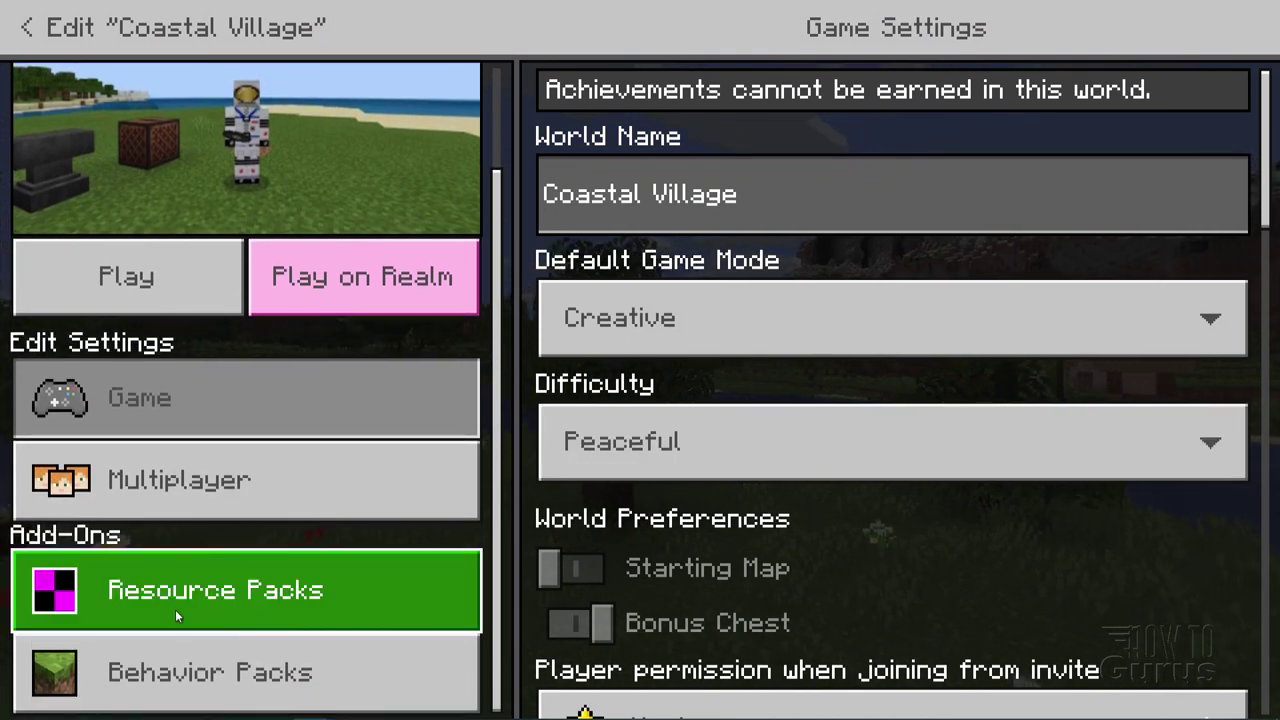
pyautogui.click(232, 596)
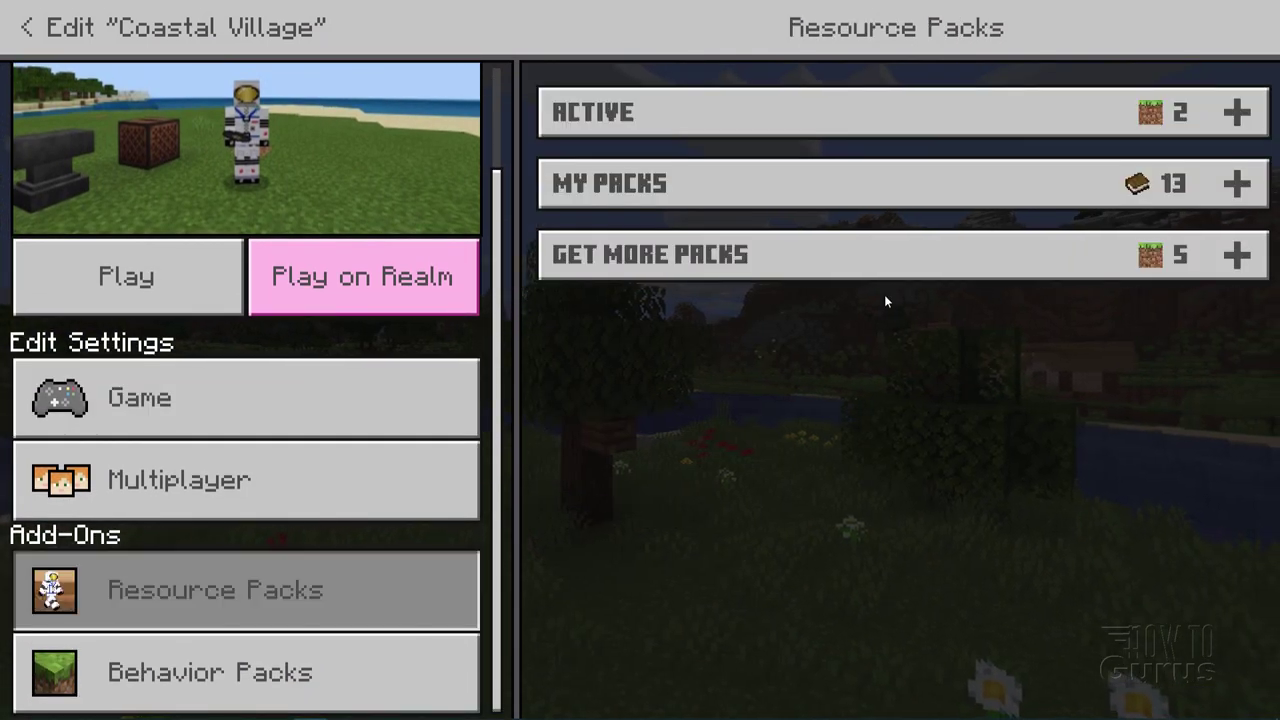
pyautogui.click(1238, 185)
pyautogui.click(775, 257)
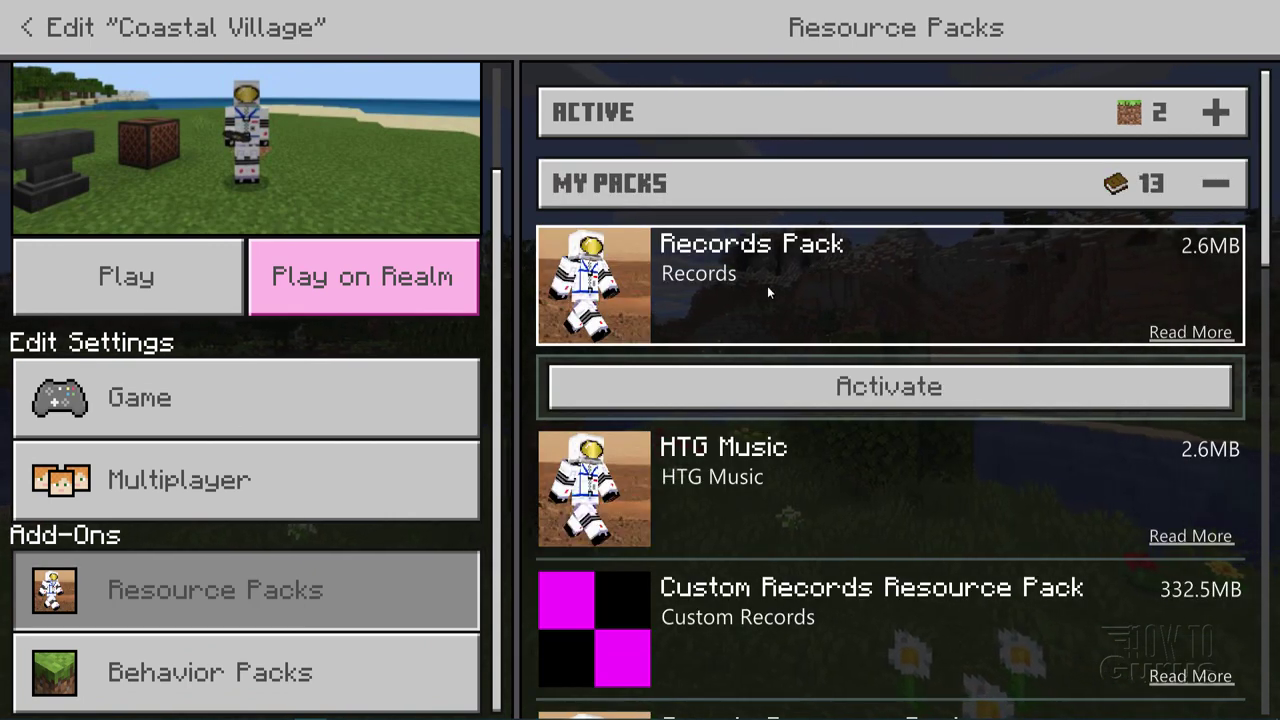
pyautogui.click(892, 390)
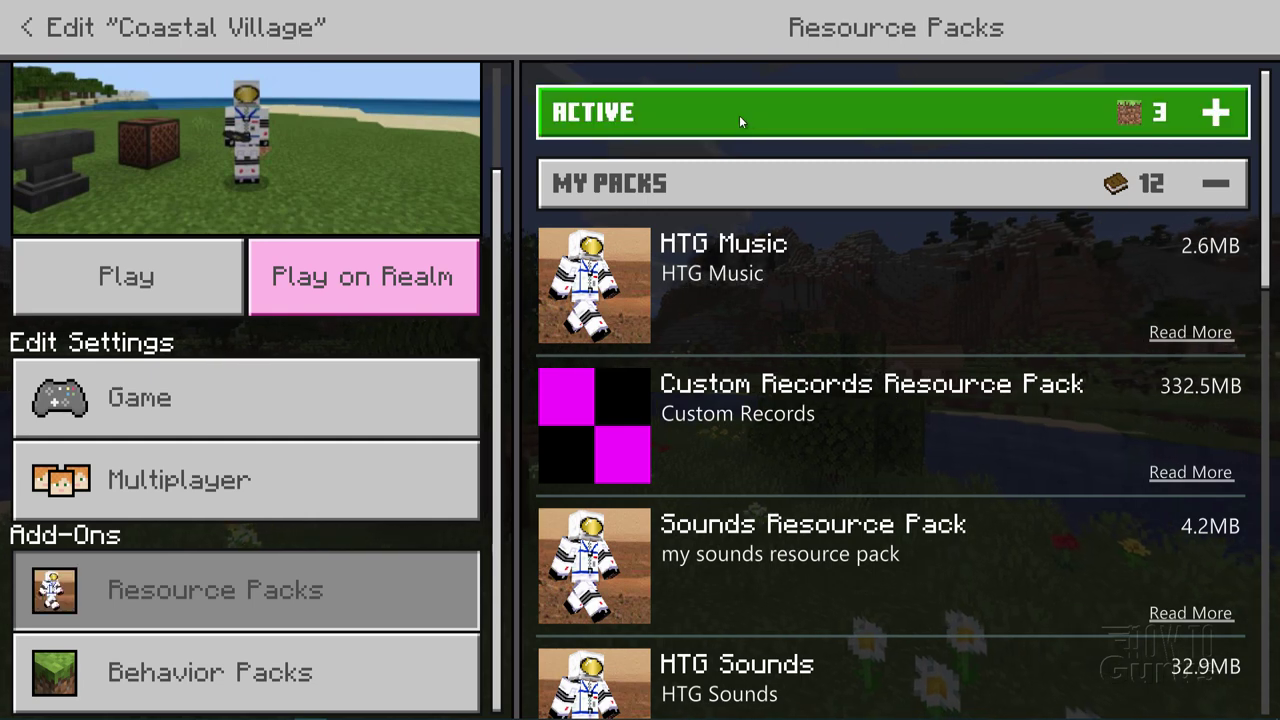
pyautogui.click(1213, 115)
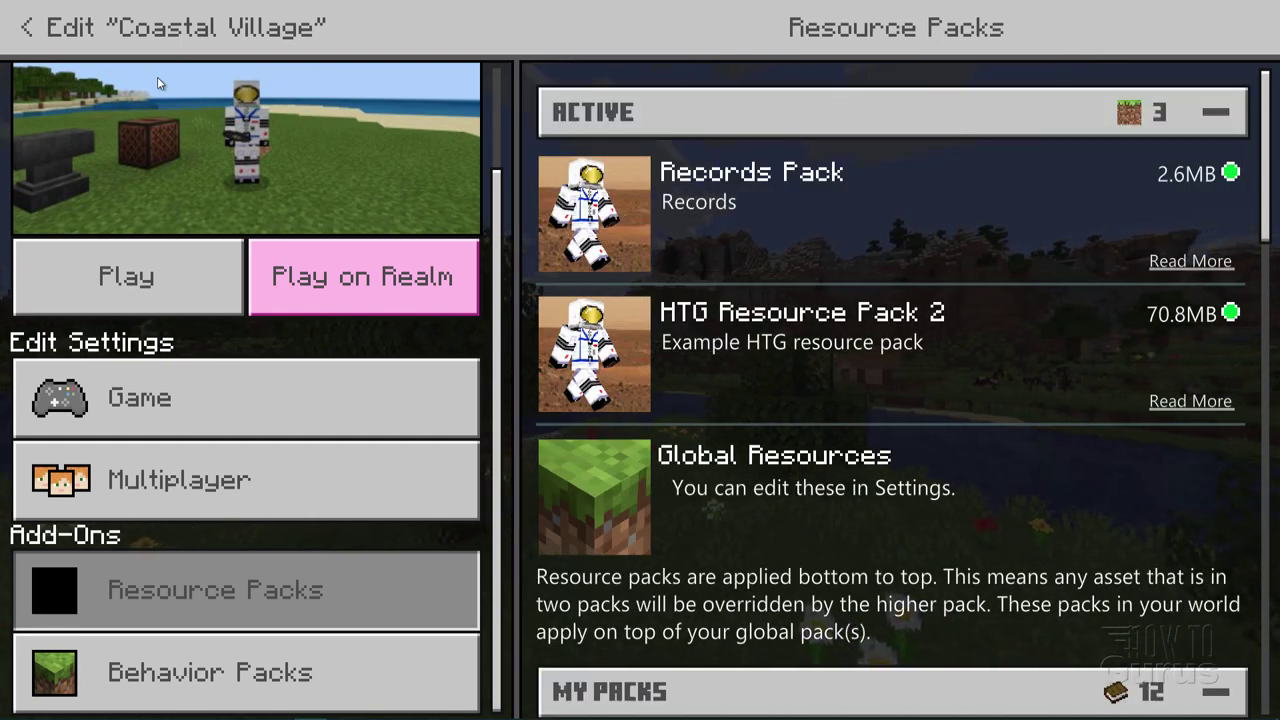
pyautogui.click(25, 28)
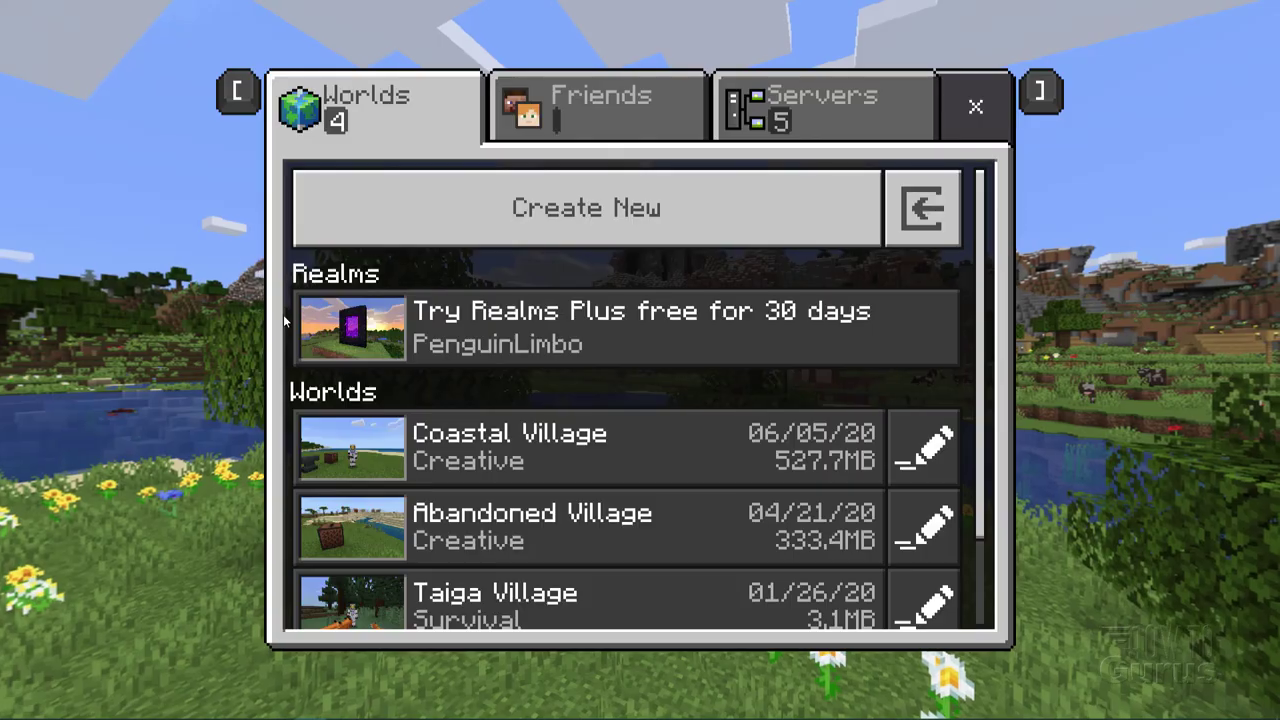